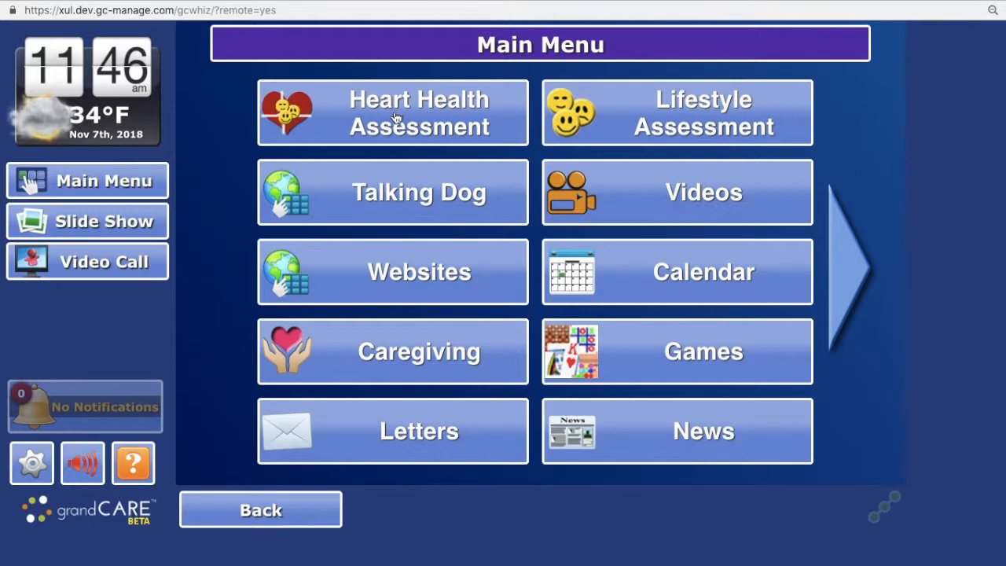
- Complete the Heart Health Assessment with the answers energetic, no ankle swelling, no trouble breathing, occasional dizzy spell, and urinating a bit more often than usual
left_click(348, 111)
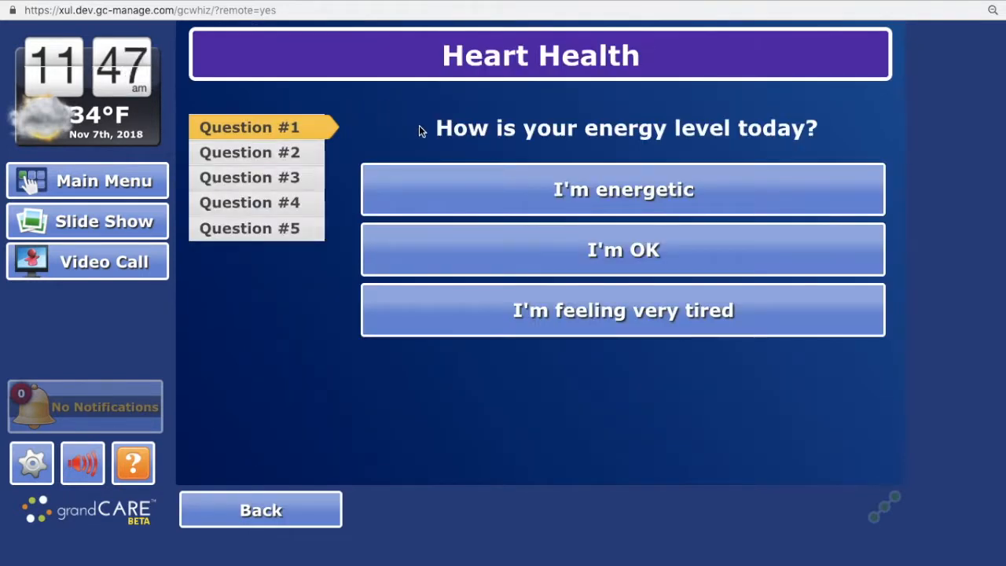
left_click(632, 194)
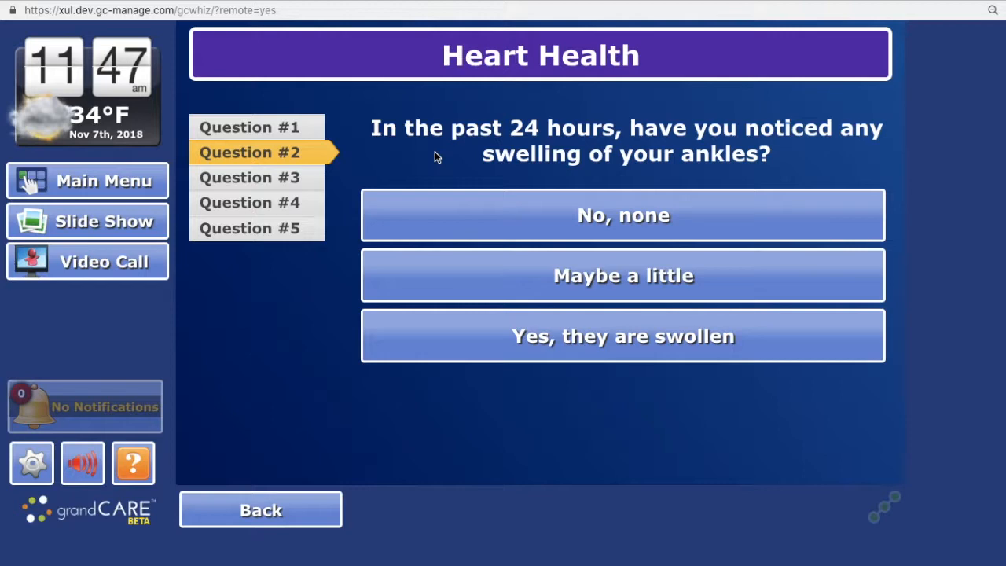
left_click(578, 217)
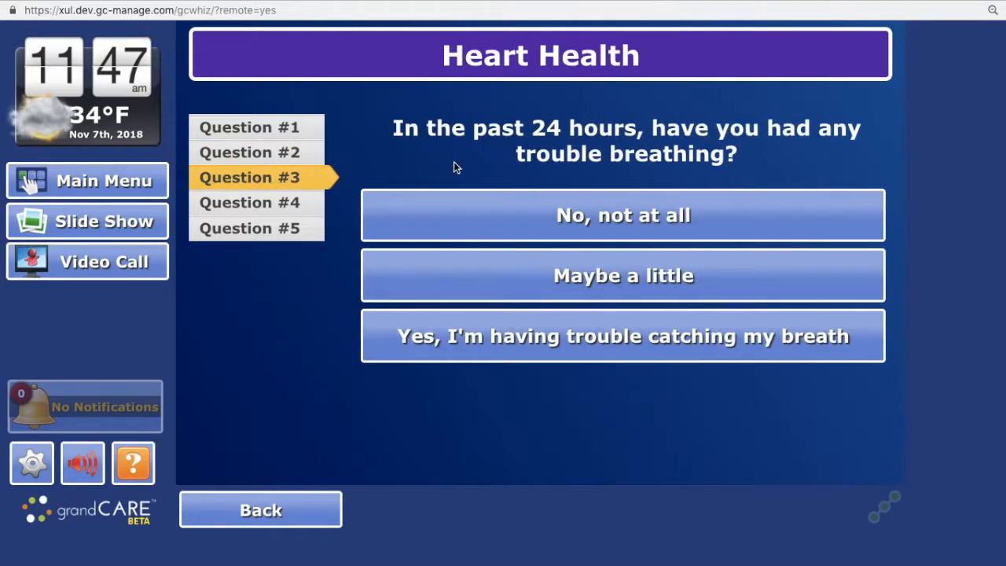
left_click(552, 213)
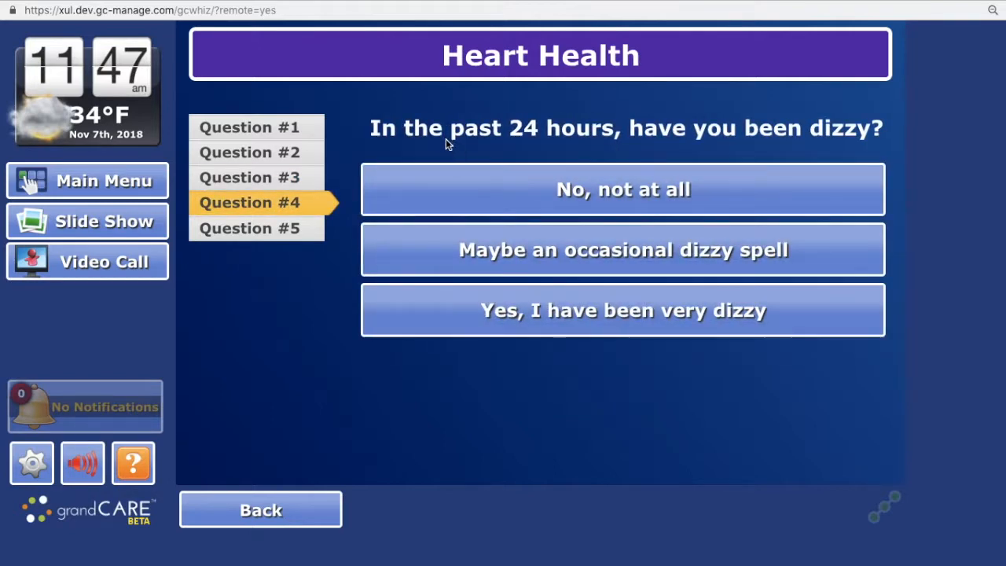
left_click(536, 250)
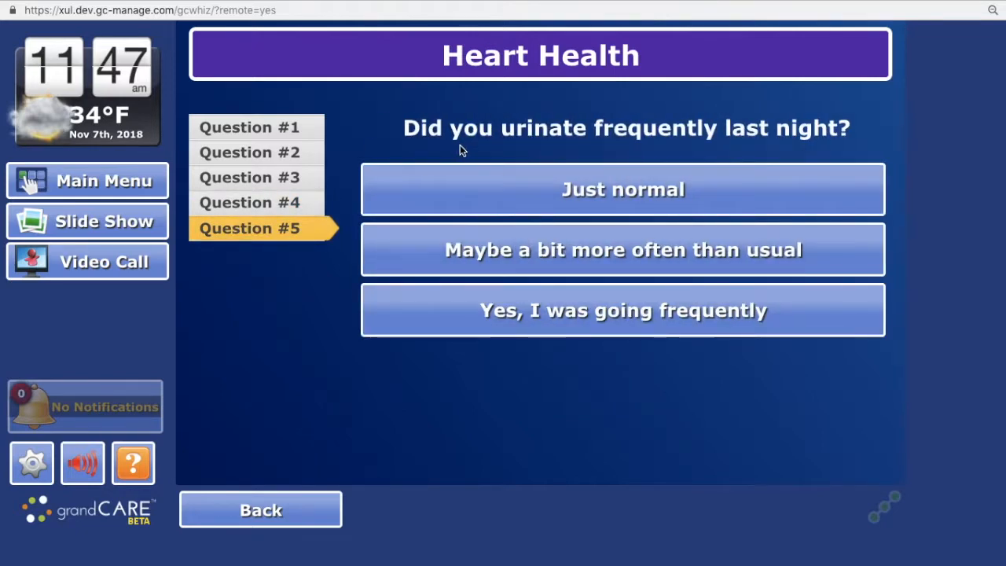
left_click(552, 250)
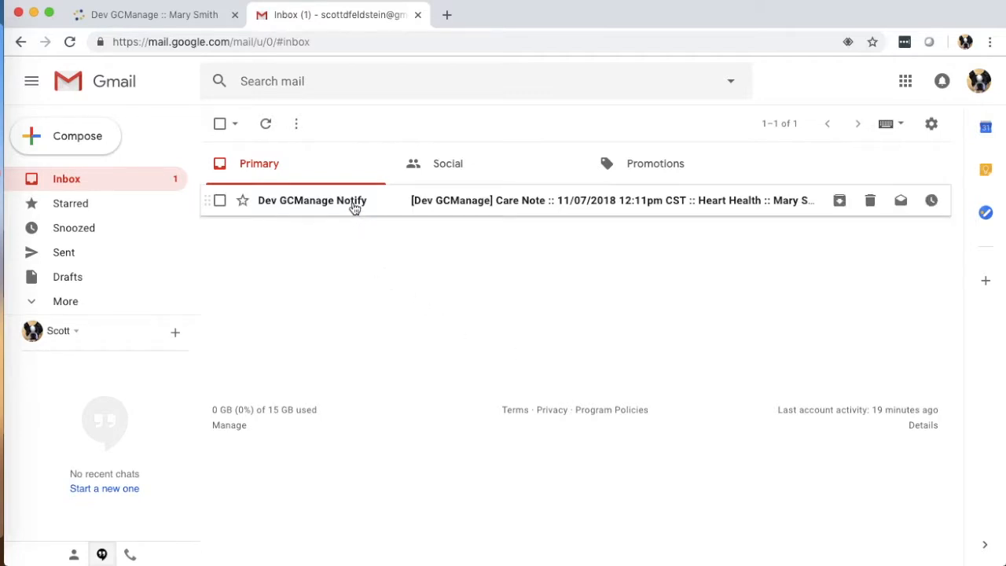
- In Gmail, open the Heart Health care note from Dev GCManage Notify, review the submitted answers, and close the mailbox
mouse_move(352, 205)
left_click(353, 203)
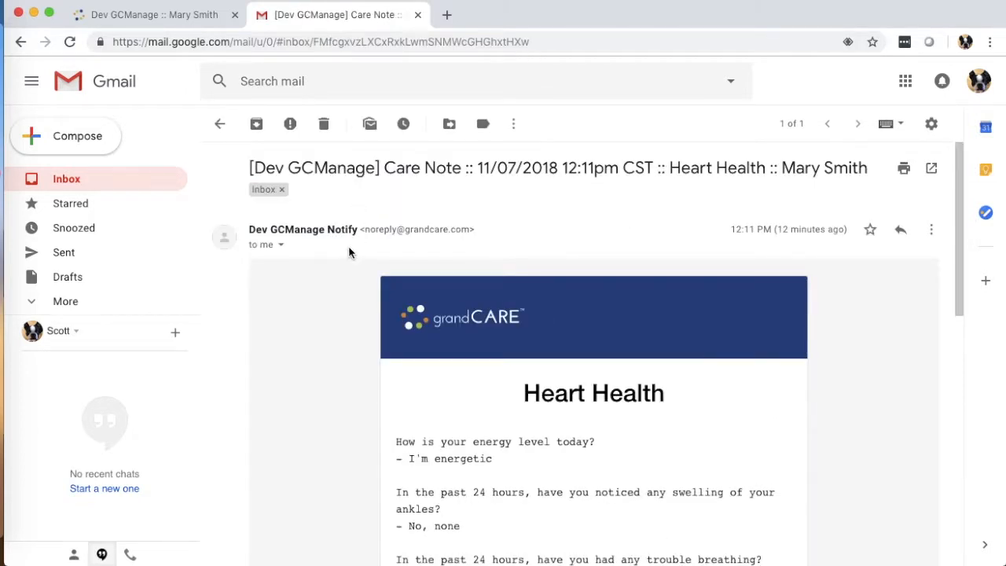
scroll(336, 253, "down", 3)
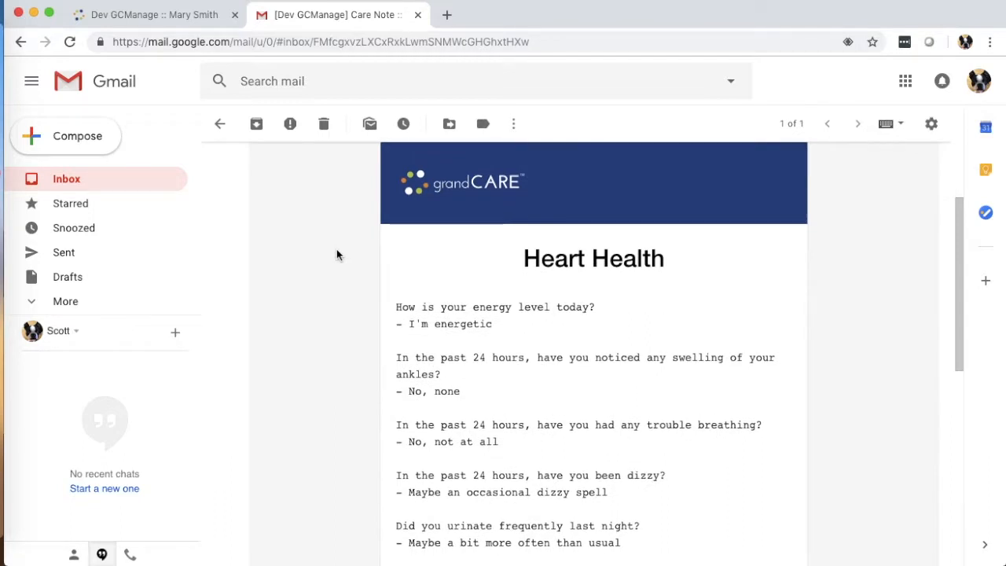
scroll(336, 250, "down", 2)
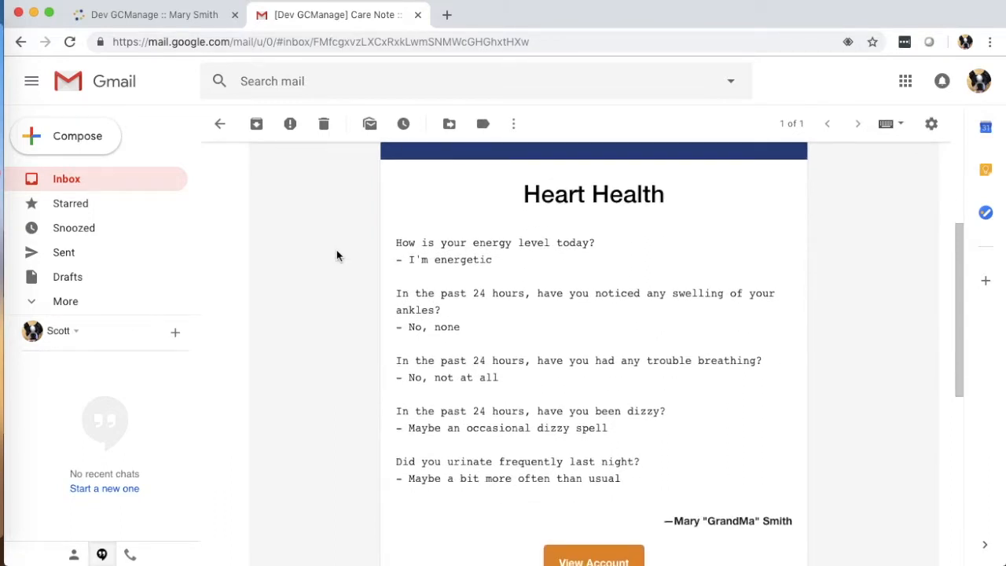
scroll(331, 257, "down", 1)
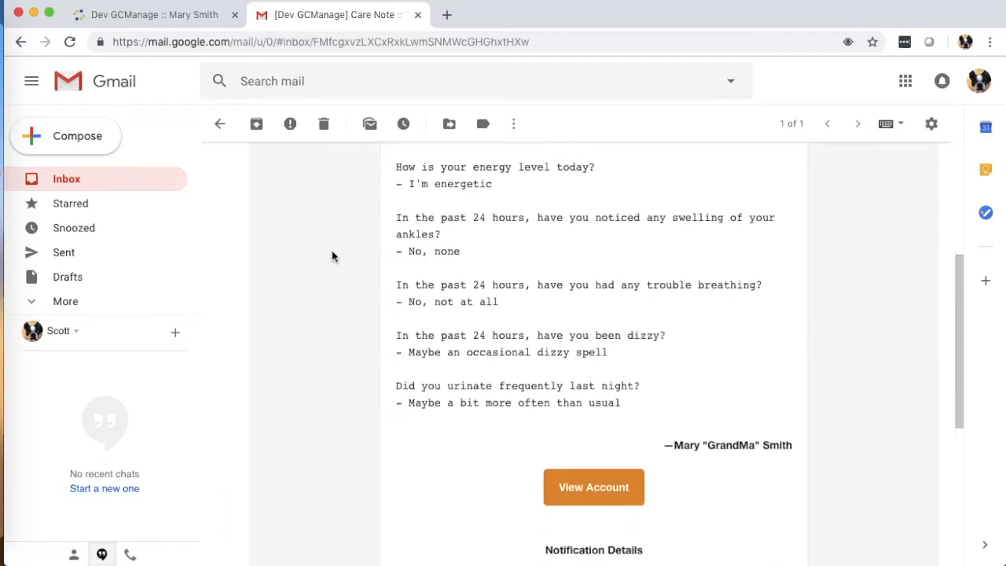
scroll(332, 254, "down", 1)
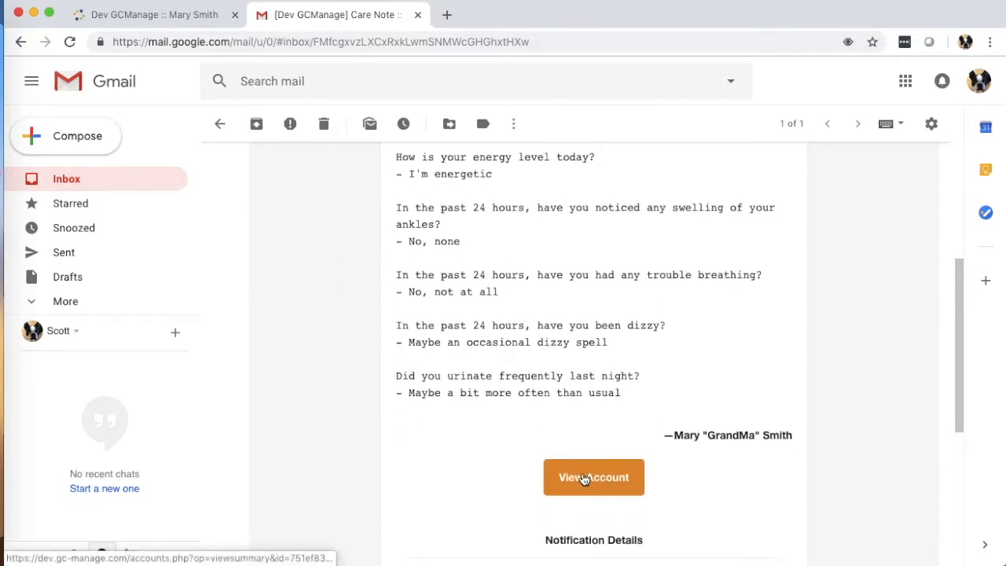
scroll(338, 294, "up", 4)
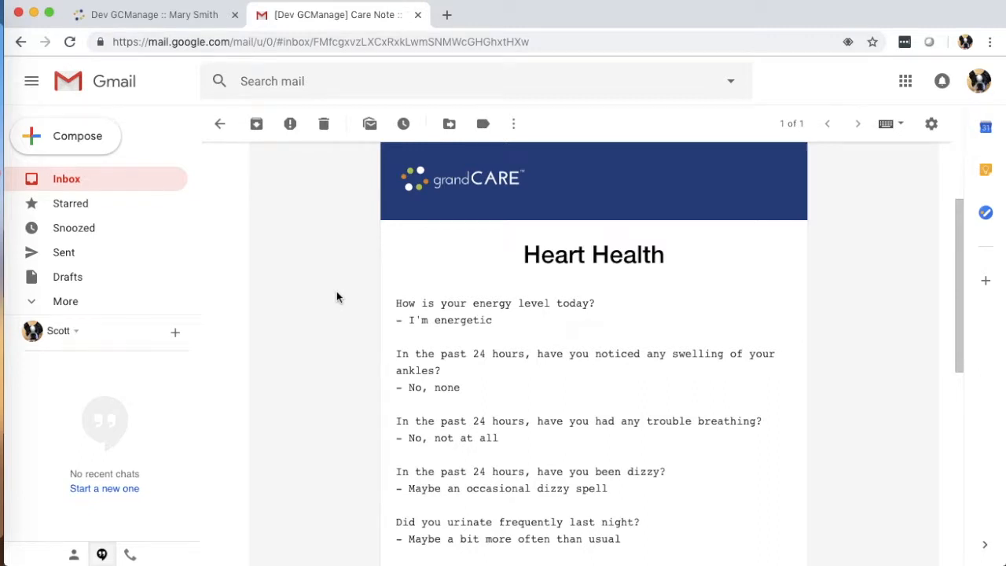
key("super+w")
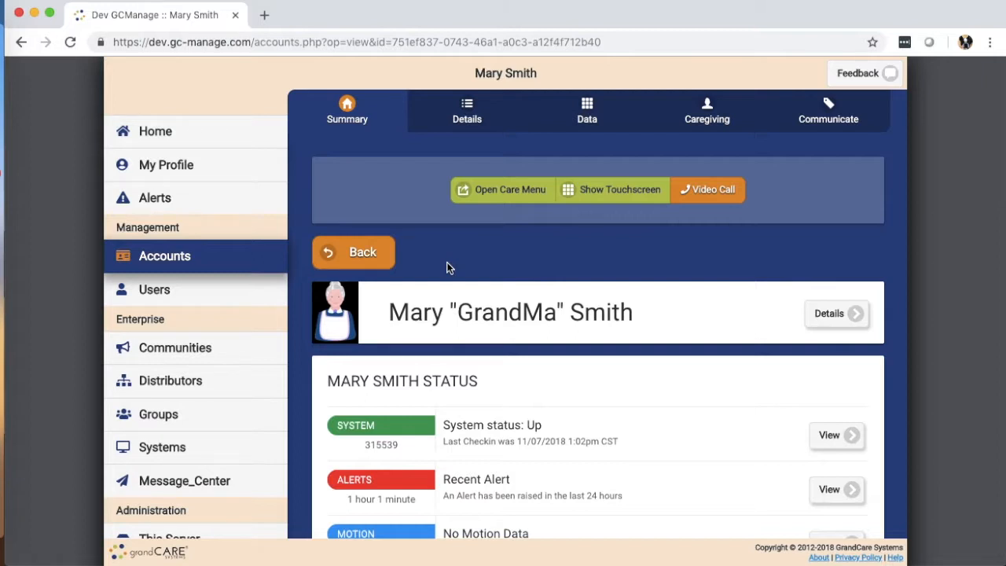
- Open the touchscreen app management options from the resident account's Care Menu
left_click(493, 196)
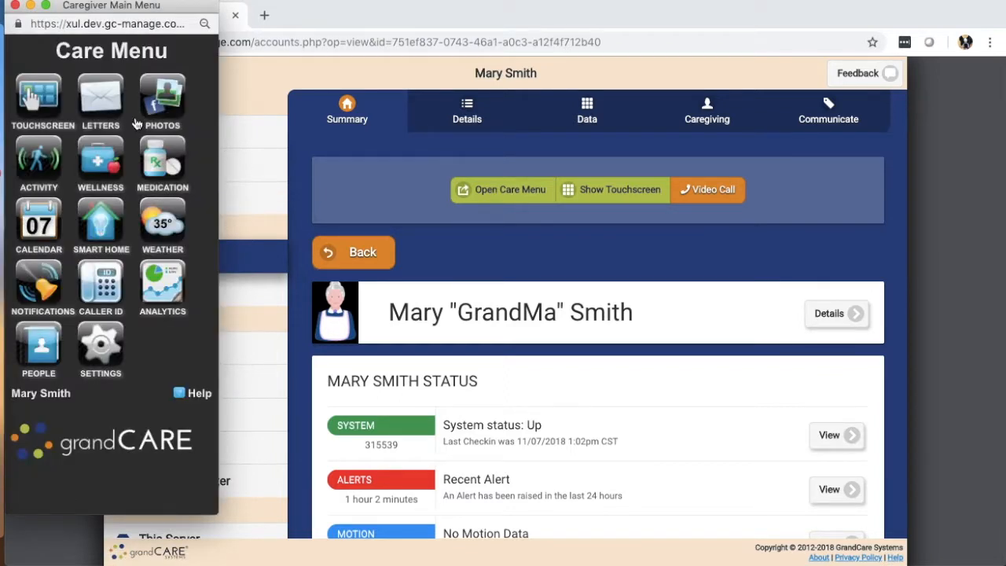
left_click(39, 101)
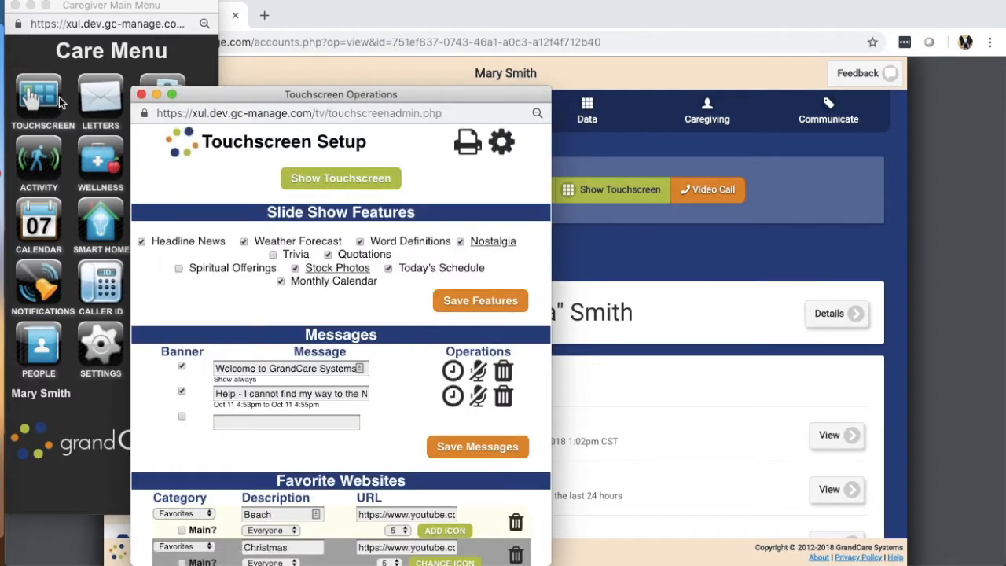
left_click(501, 149)
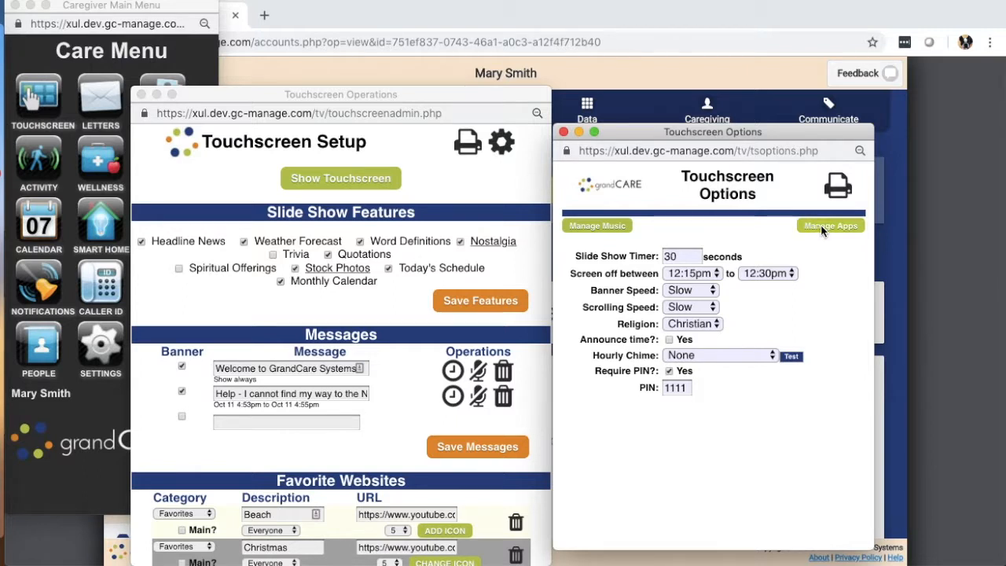
key("XF86AudioMute")
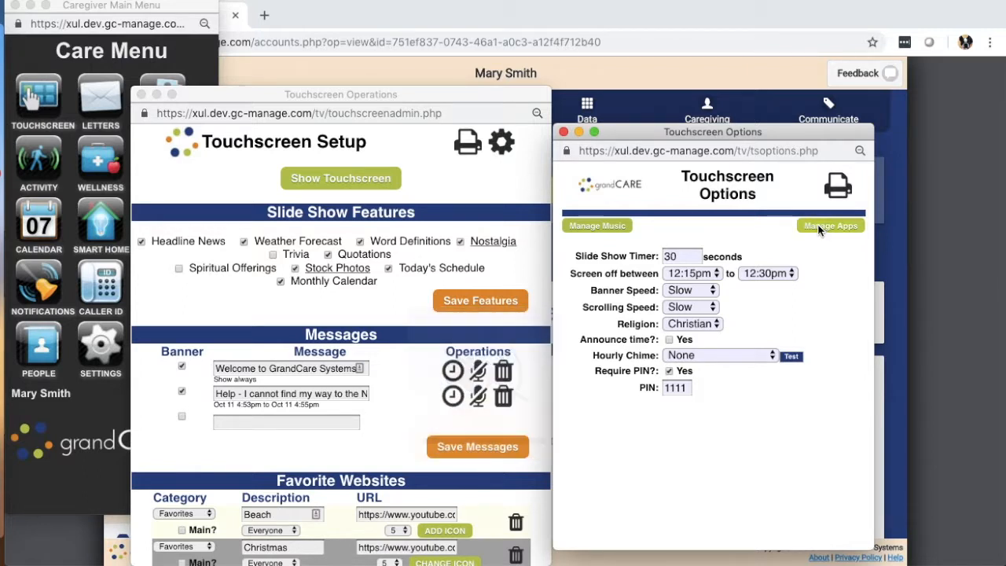
left_click(816, 224)
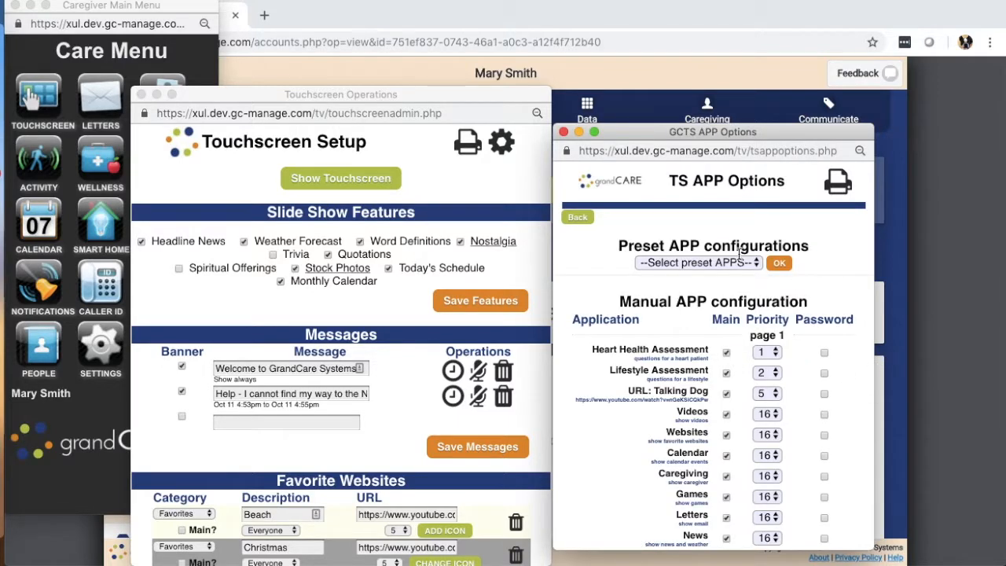
- Remove Heart Health Assessment and Lifestyle Assessment from the touchscreen's main apps and save the options
scroll(643, 224, "down", 3)
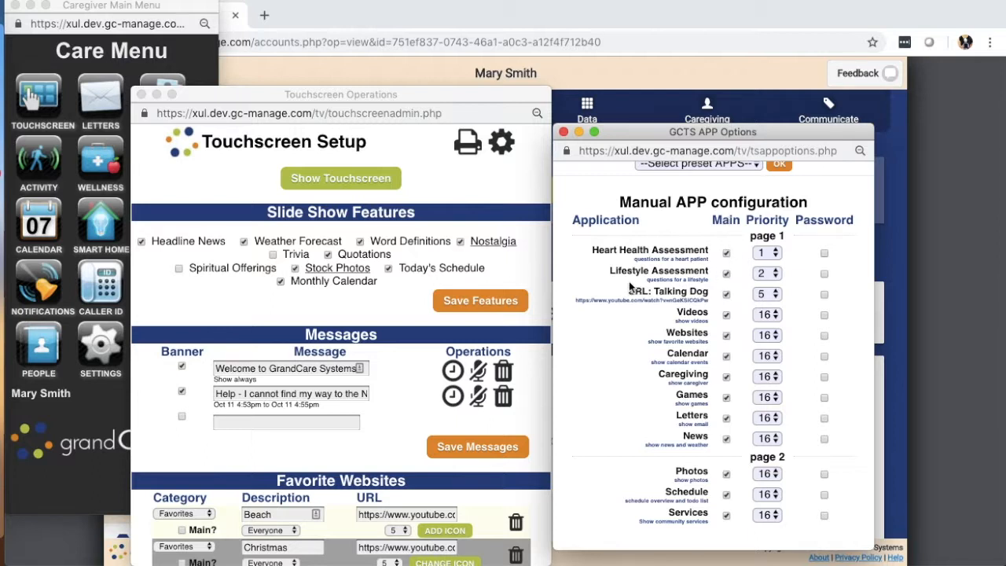
left_click(727, 254)
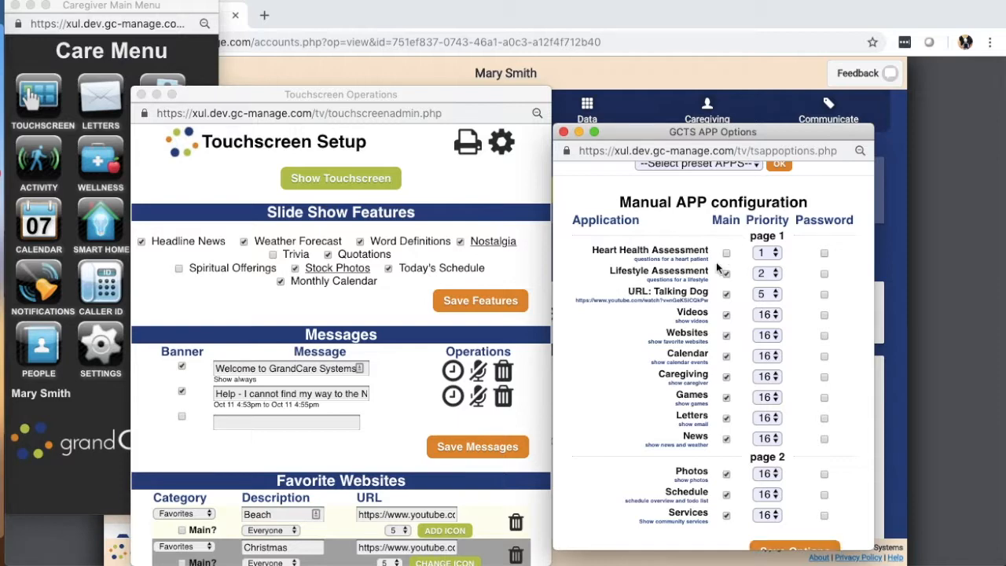
left_click(726, 274)
scroll(700, 273, "down", 1)
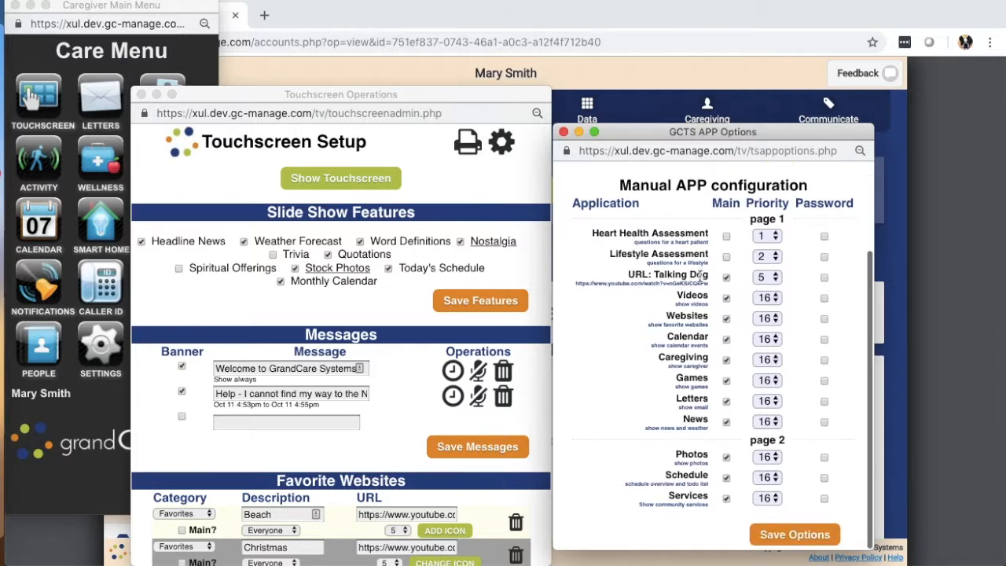
left_click(789, 539)
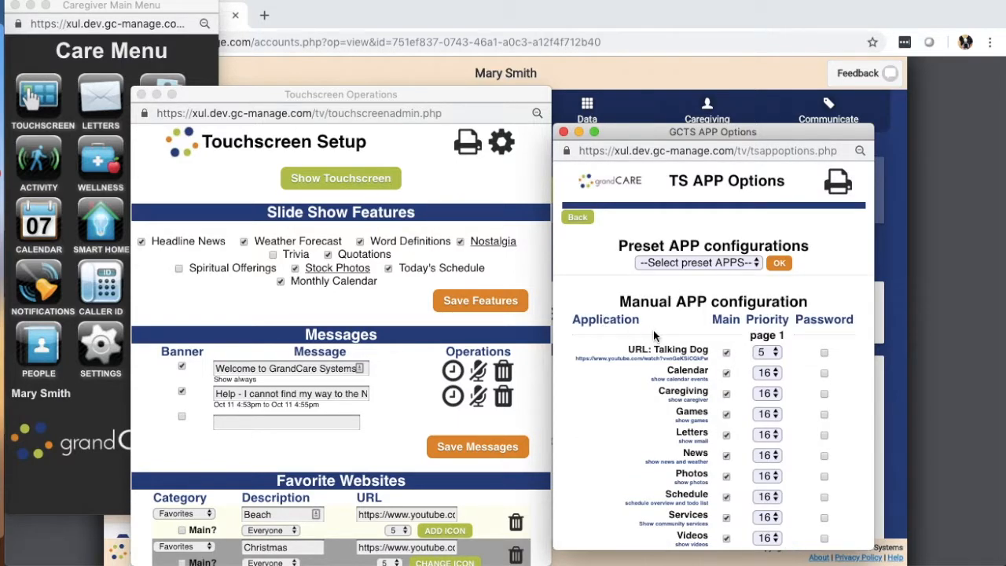
- Apply the "Add remaining APPS" preset to the touchscreen app configuration
scroll(645, 330, "down", 3)
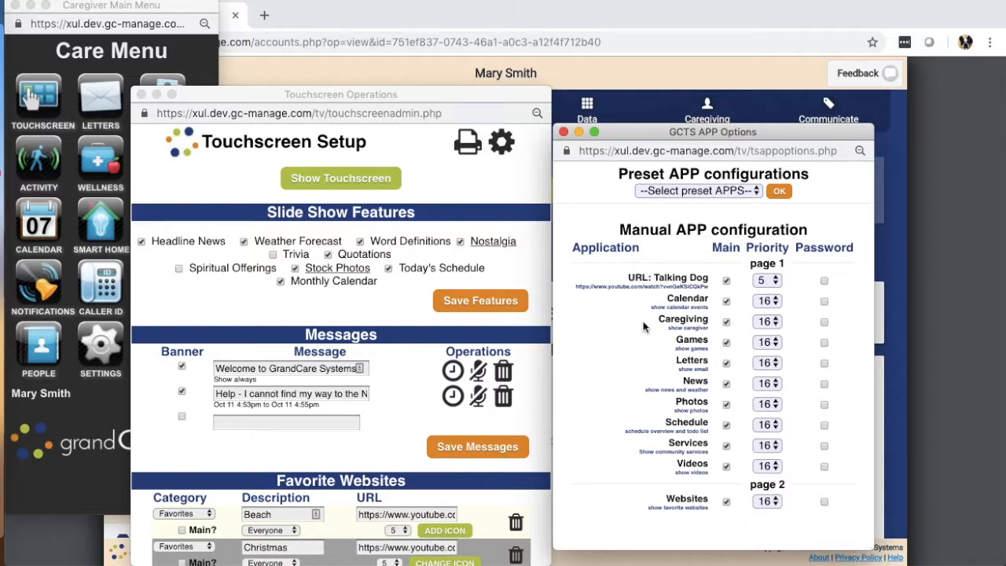
left_click(712, 190)
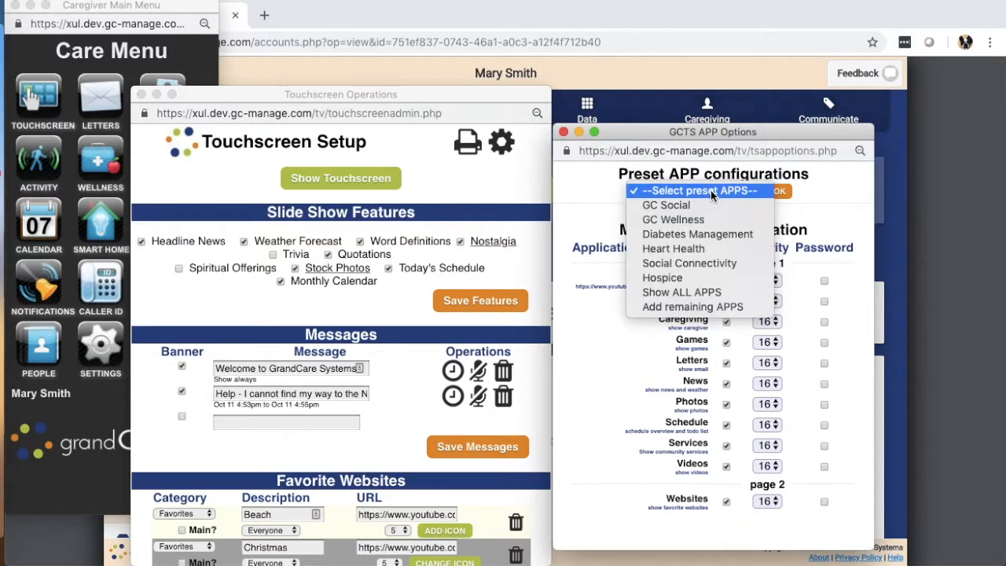
left_click(705, 308)
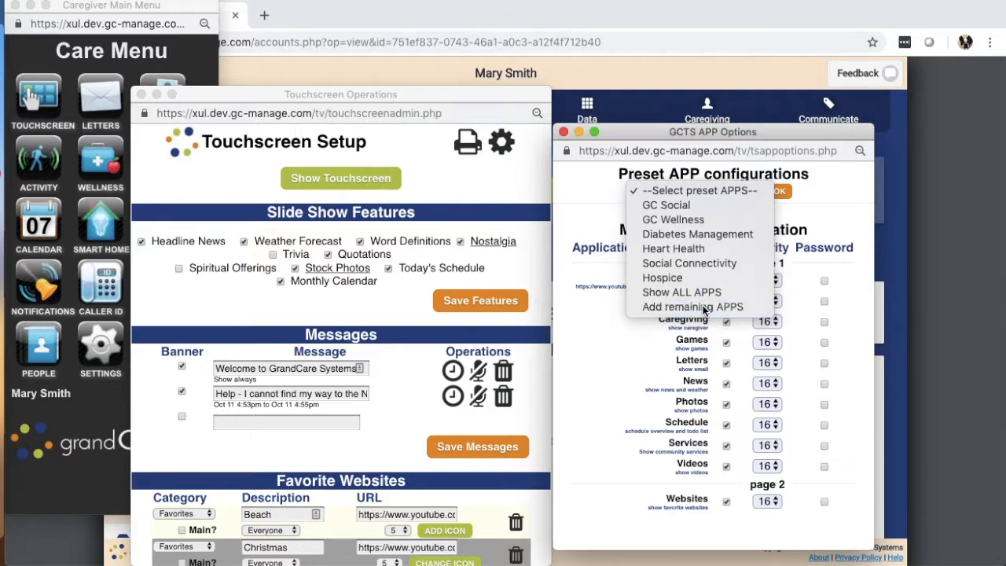
left_click(778, 192)
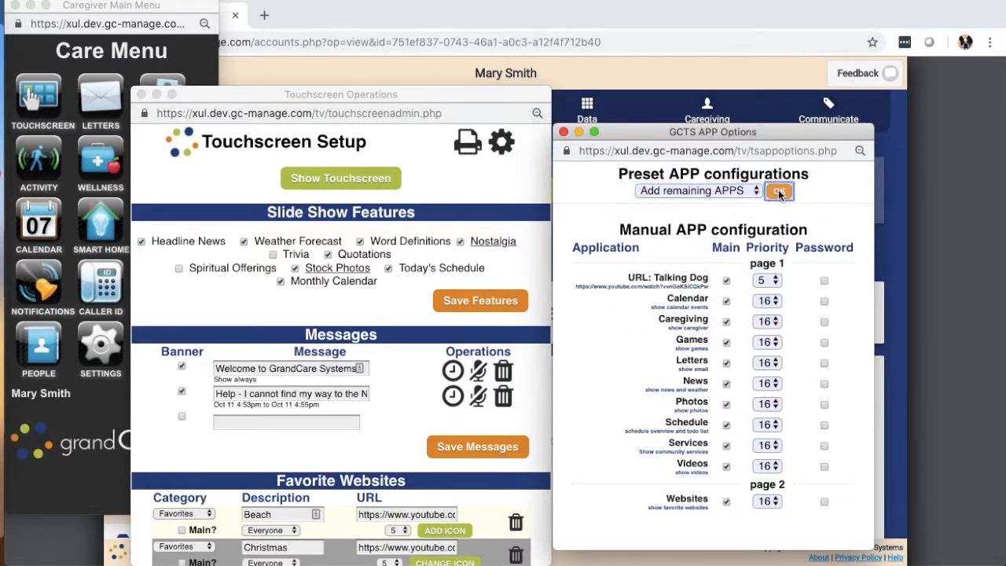
- Set the priority of the Assessment app to 1 and save the app options
scroll(618, 310, "down", 5)
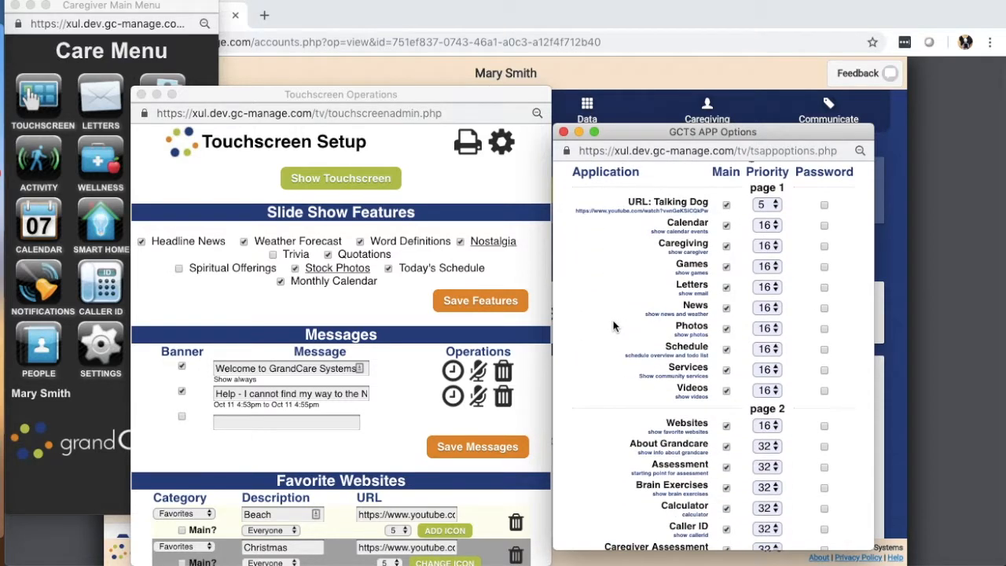
scroll(698, 455, "down", 3)
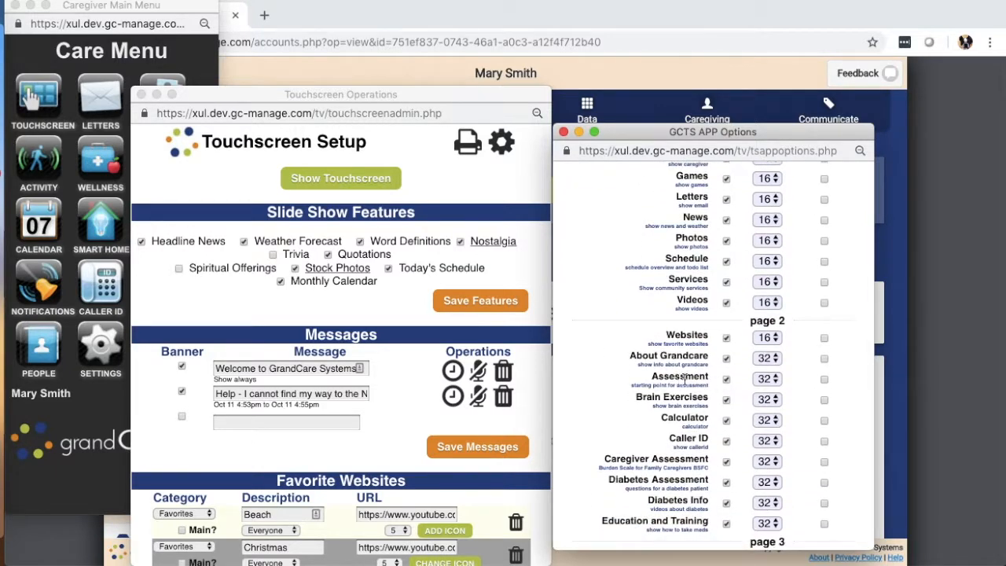
left_click(767, 379)
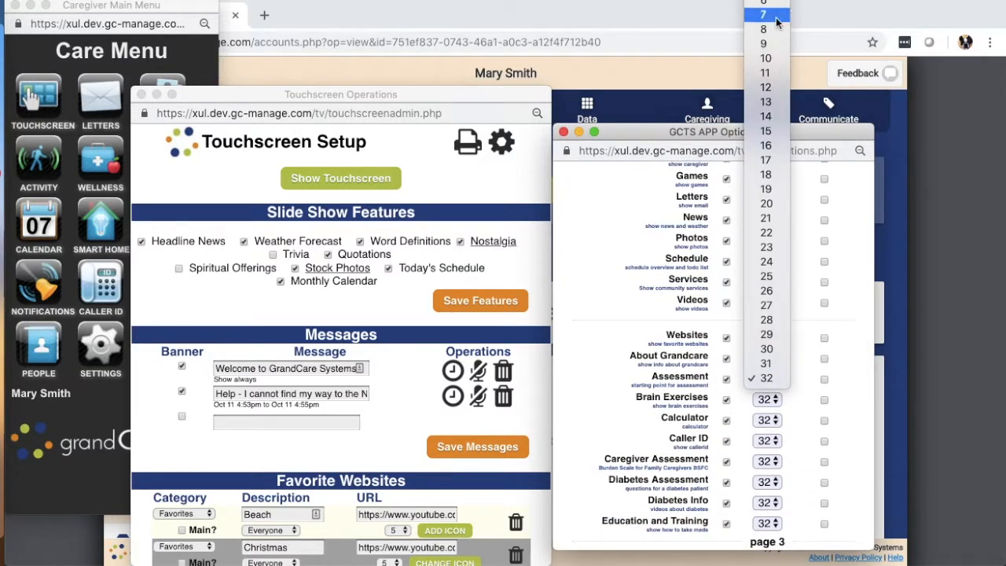
left_click(740, 168)
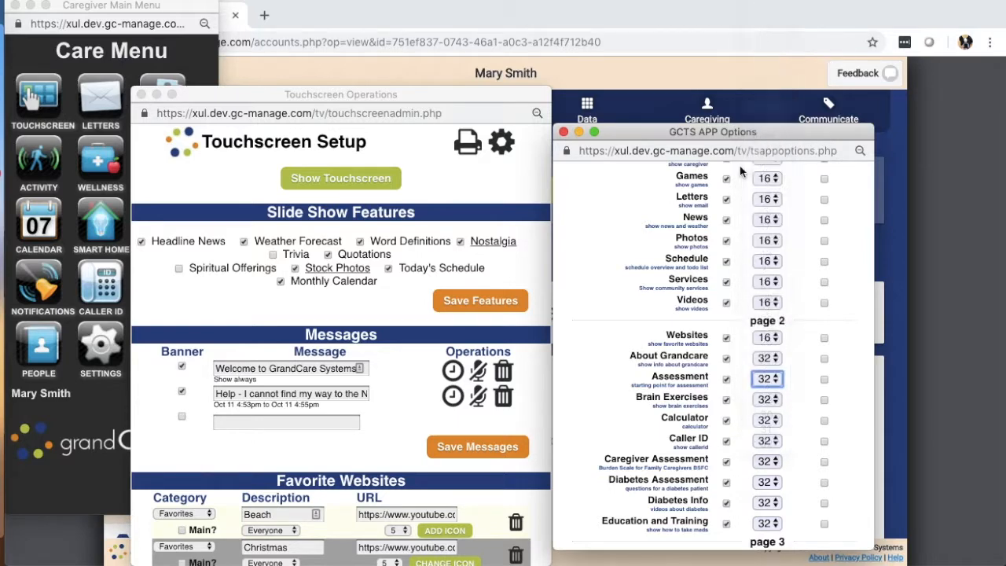
left_click(602, 348)
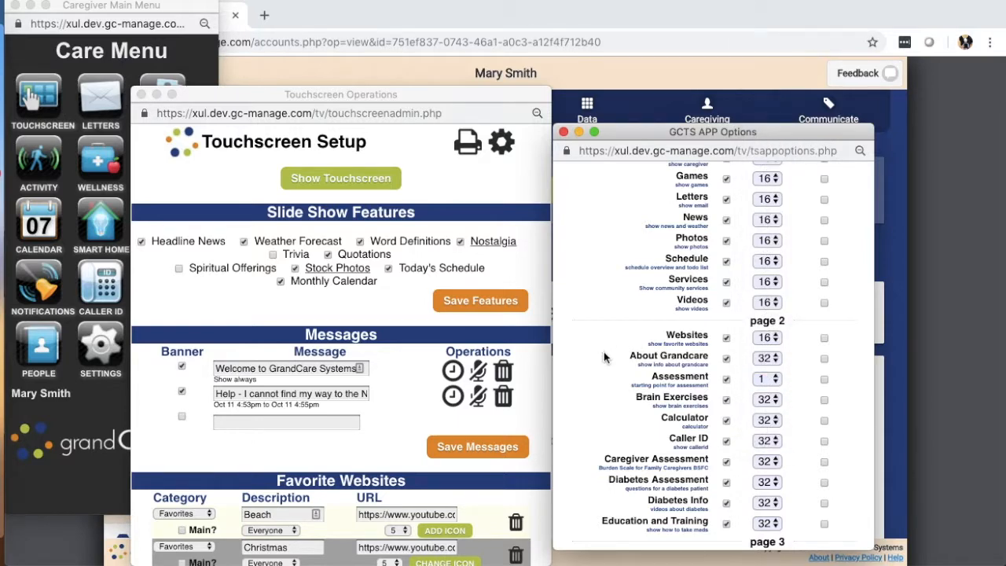
scroll(603, 353, "down", 6)
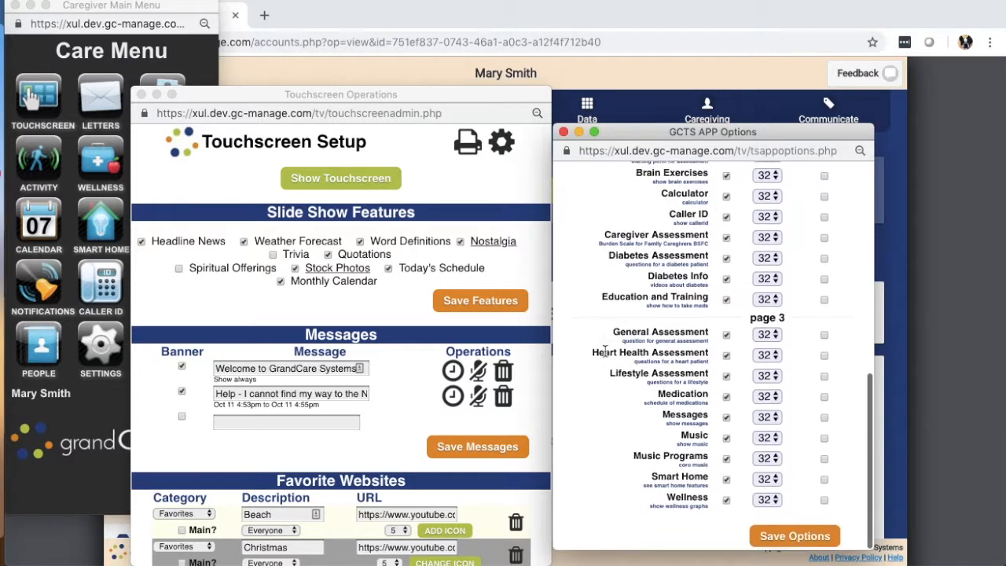
left_click(795, 537)
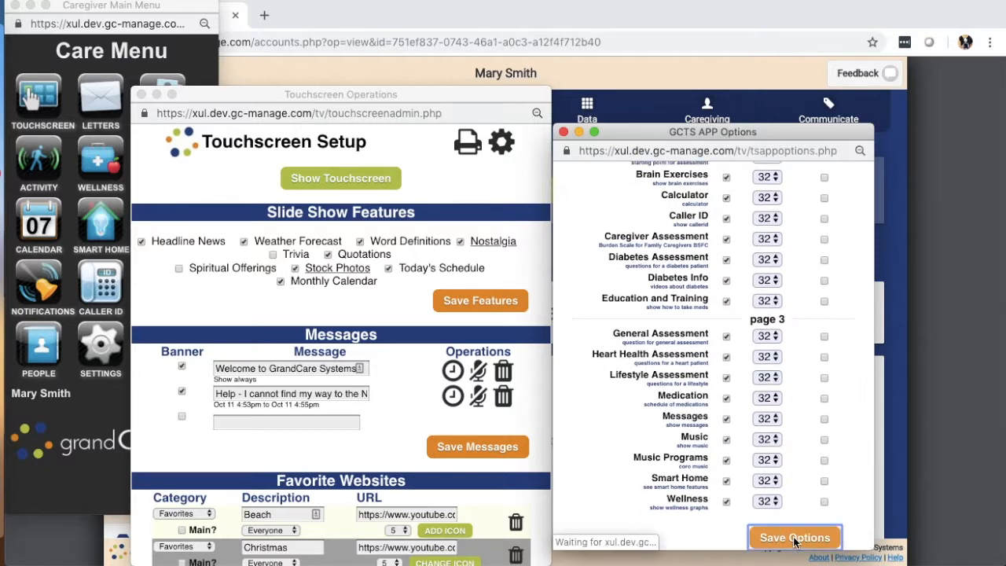
- Close the app options, Touchscreen Setup and Care Menu windows to return to the account summary
left_click(563, 132)
left_click(142, 95)
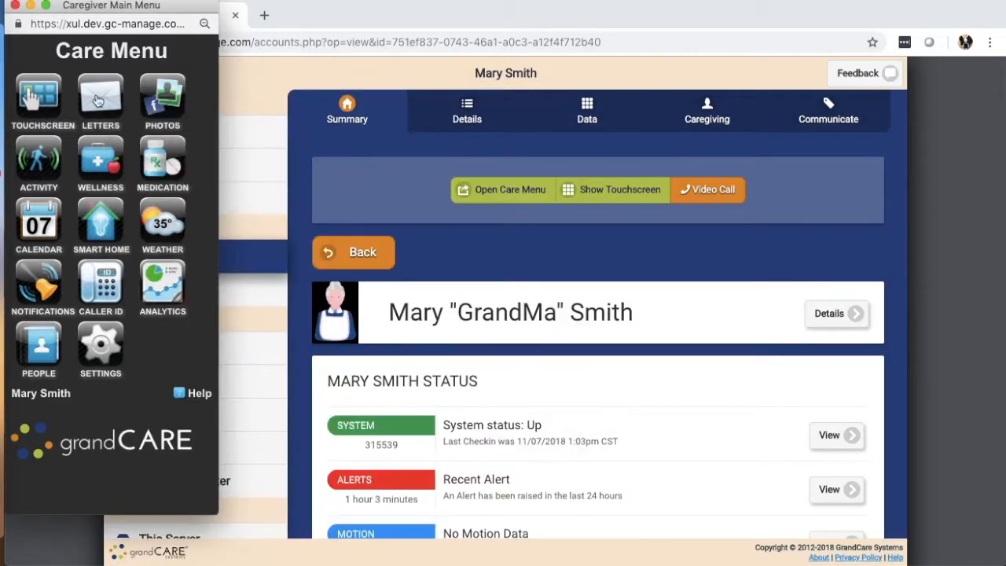
left_click(15, 7)
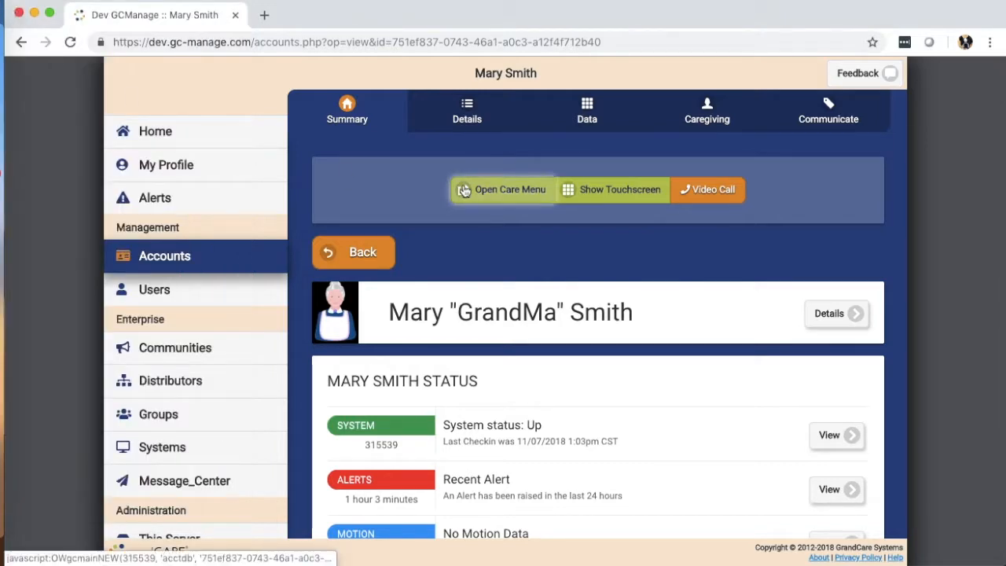
- Show the resident's touchscreen full screen, view the assessment types behind its Assessment app, and return to the main menu
left_click(609, 191)
left_click(47, 6)
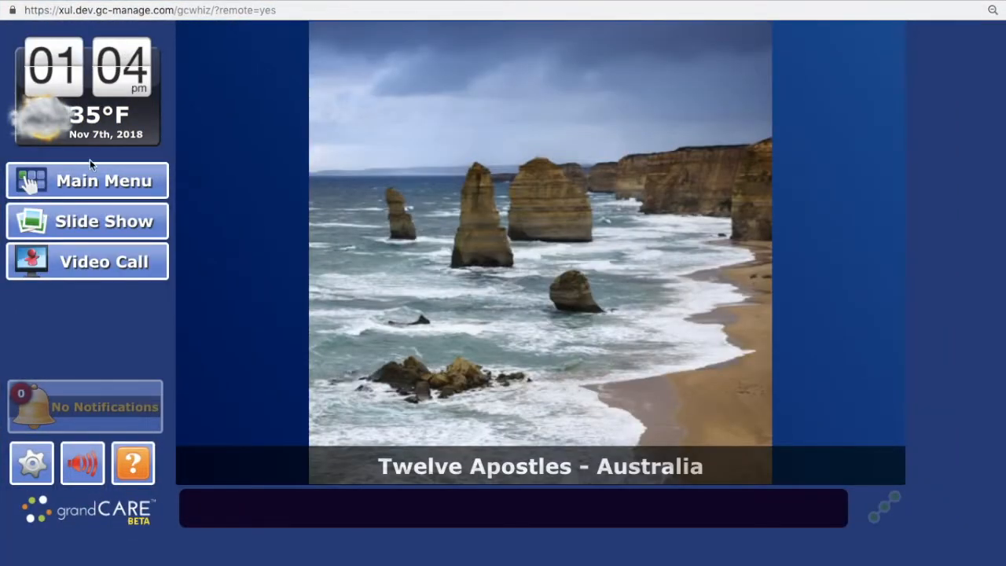
left_click(87, 182)
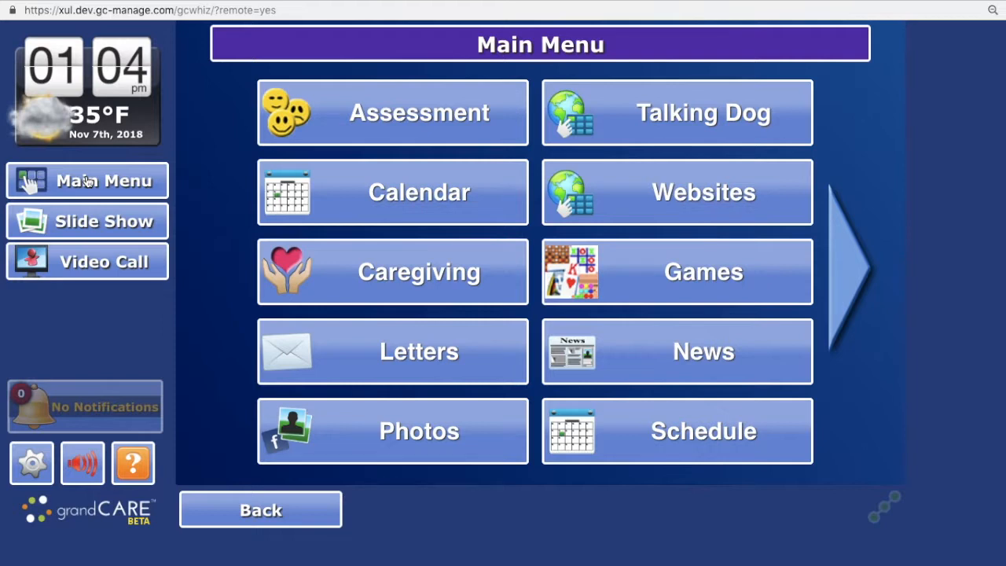
left_click(386, 116)
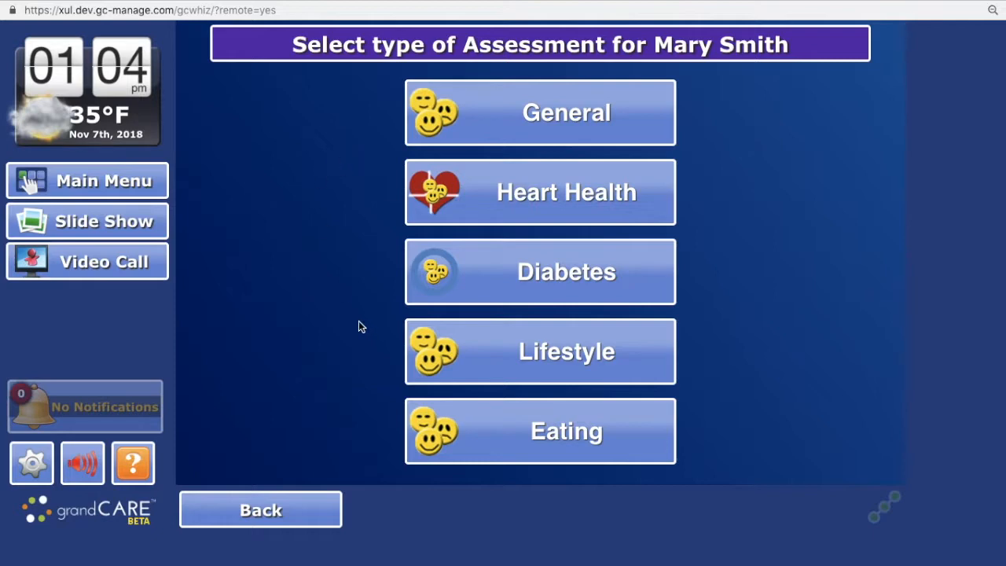
left_click(260, 509)
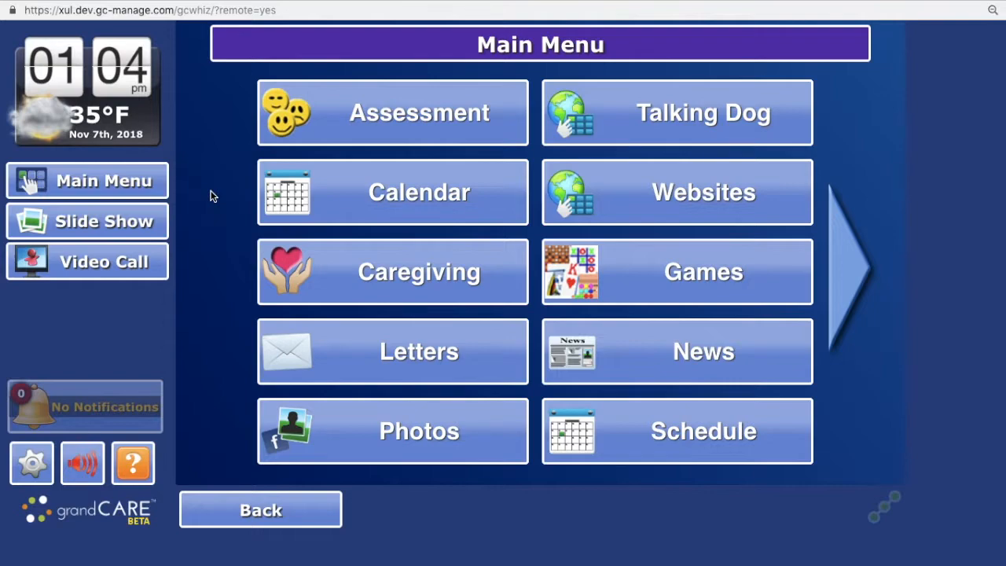
- Return to the account summary and open the touchscreen's app options from the Care Menu's touchscreen setup
key("ctrl+Left")
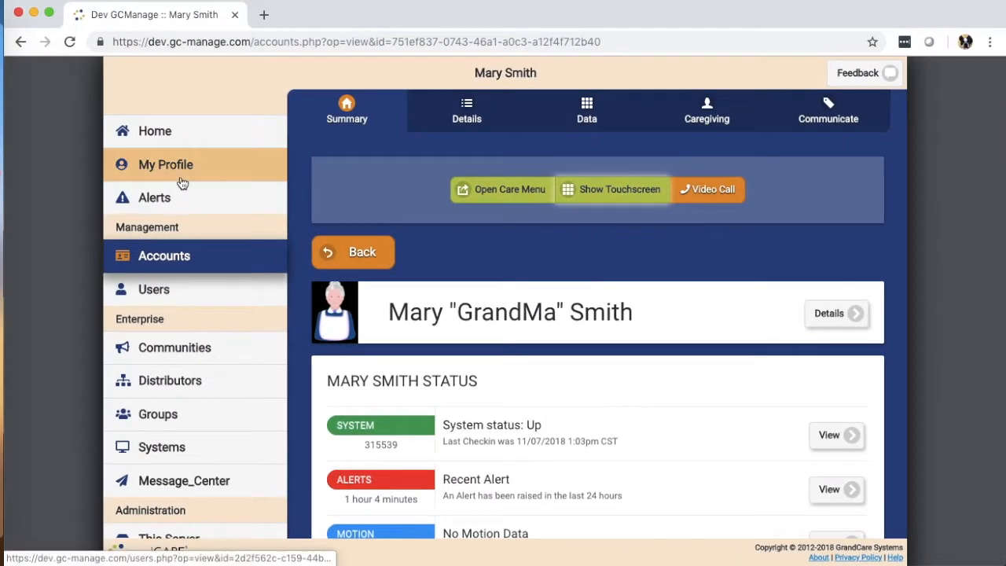
left_click(463, 191)
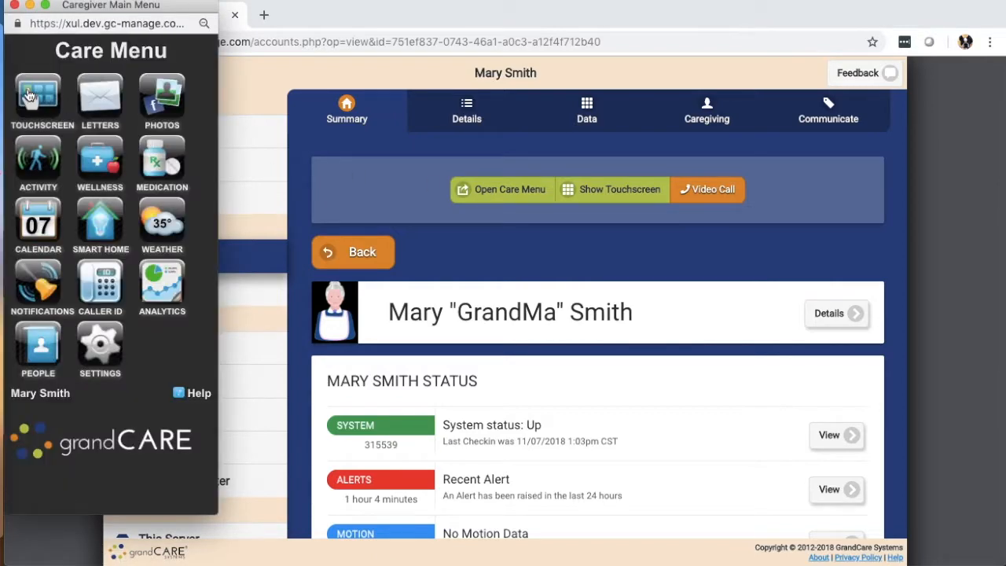
left_click(27, 94)
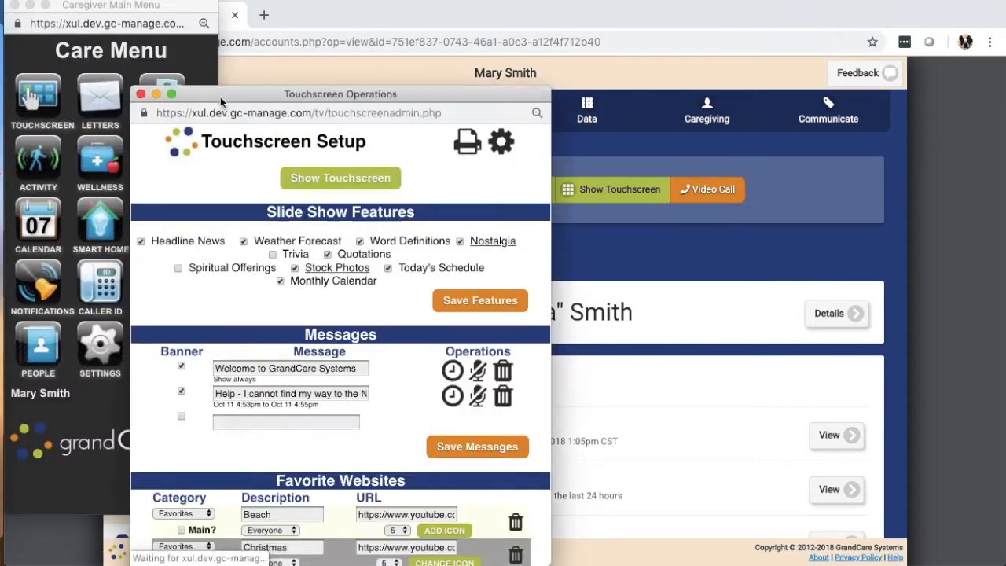
left_click_drag(221, 88, 170, 38)
left_click(444, 94)
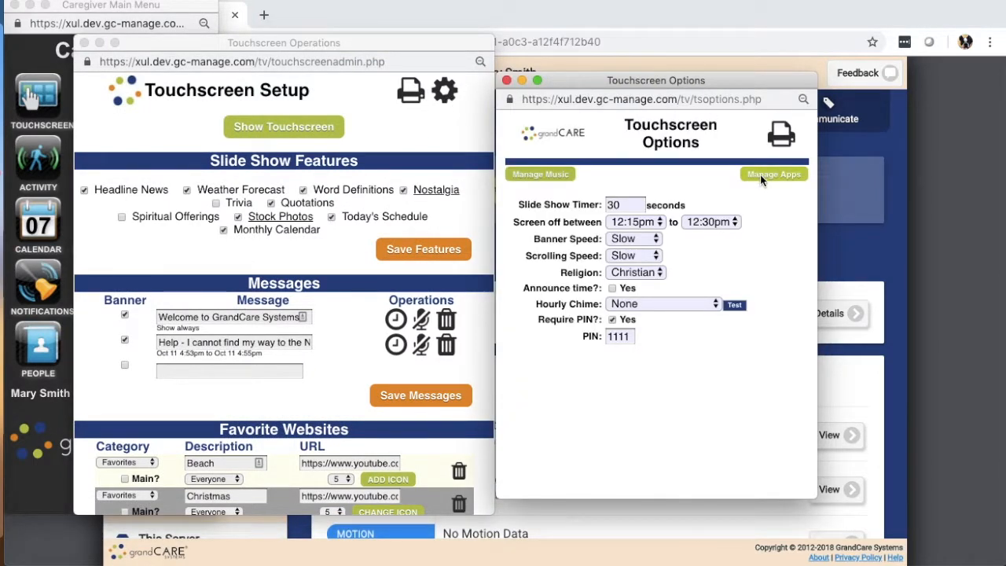
left_click(759, 176)
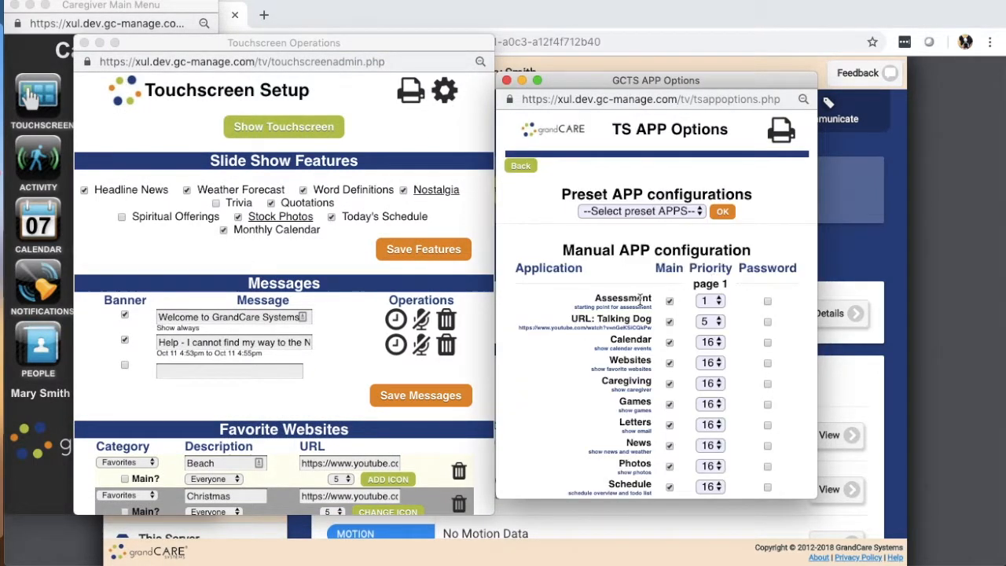
- Remove the Assessment app from the touchscreen's main apps and save the options
scroll(692, 221, "down", 5)
left_click(669, 152)
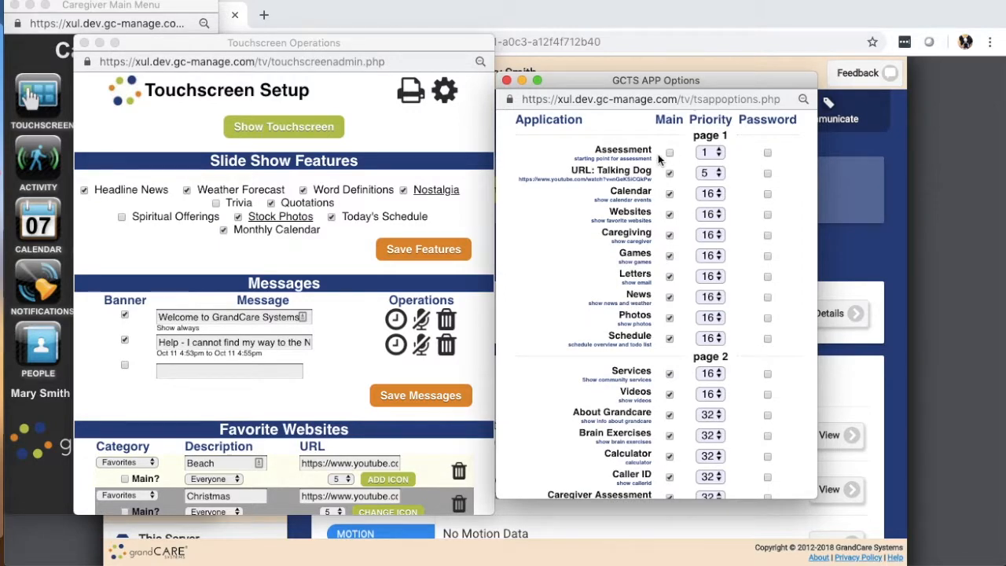
scroll(629, 299, "down", 8)
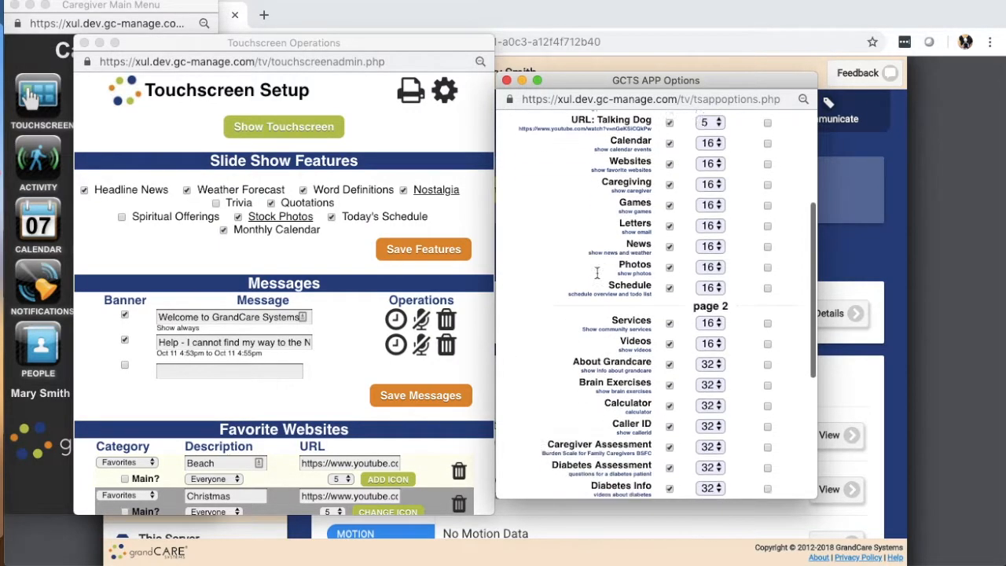
left_click(739, 487)
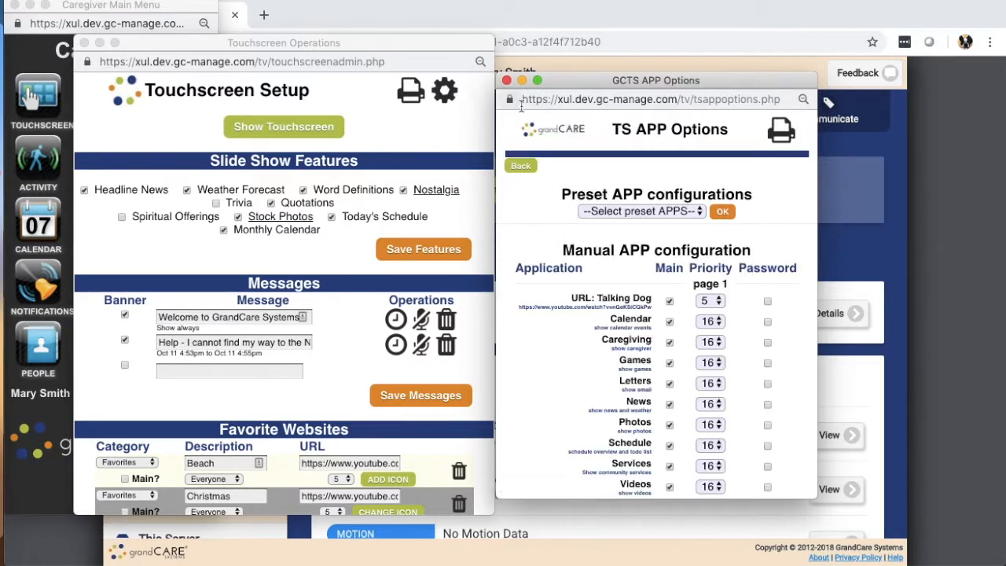
- Remove the Heart Health, Lifestyle, General, Diabetes and Caregiver Assessment apps from the main apps and save the options
scroll(583, 306, "down", 5)
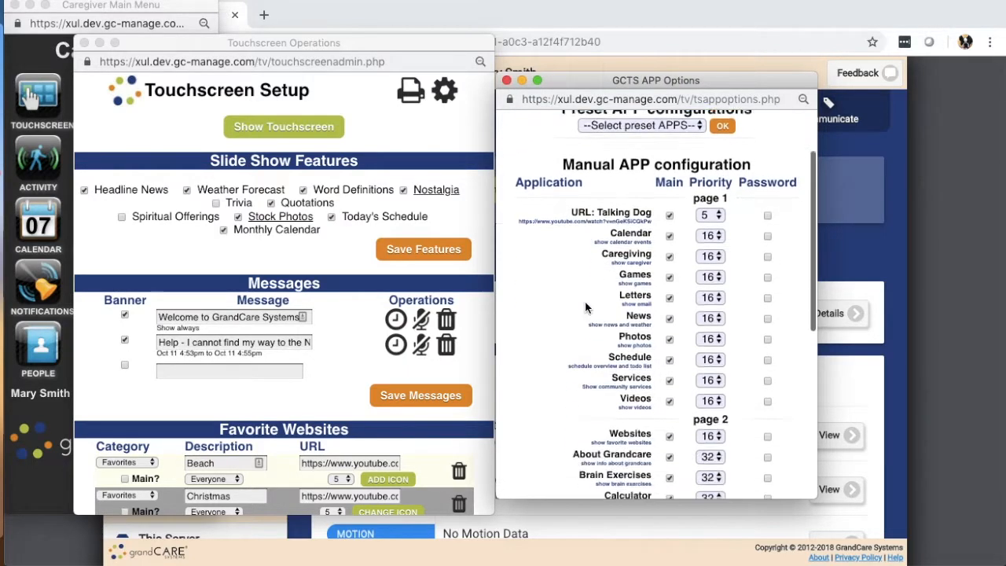
scroll(583, 306, "down", 5)
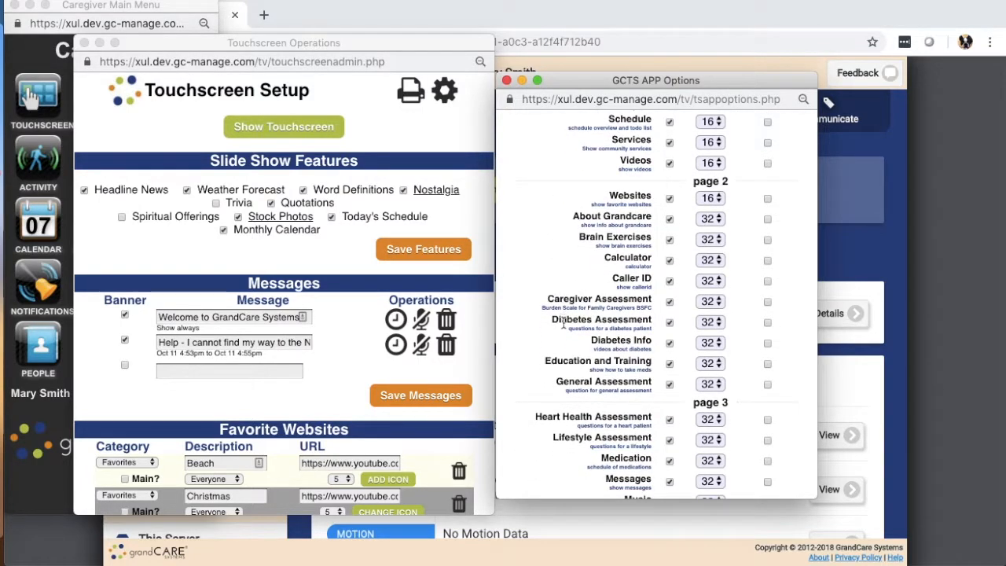
scroll(557, 322, "down", 5)
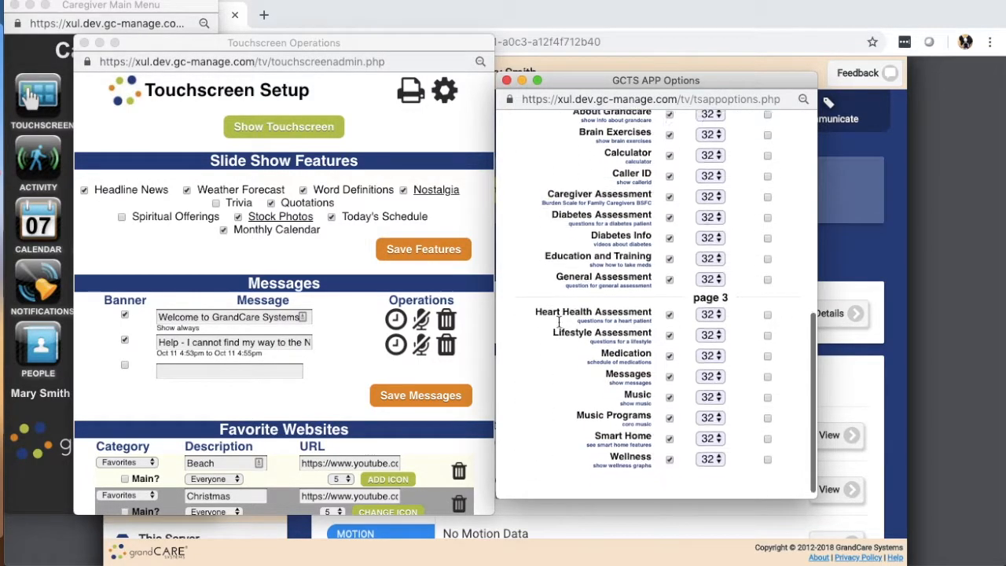
left_click(669, 306)
left_click(669, 326)
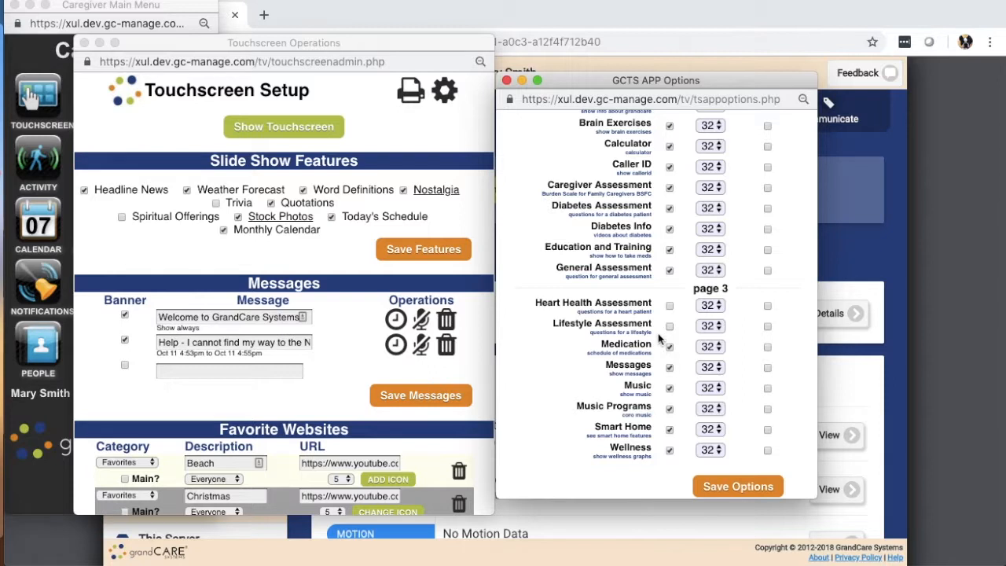
left_click(669, 270)
left_click(669, 209)
left_click(669, 188)
scroll(660, 262, "up", 5)
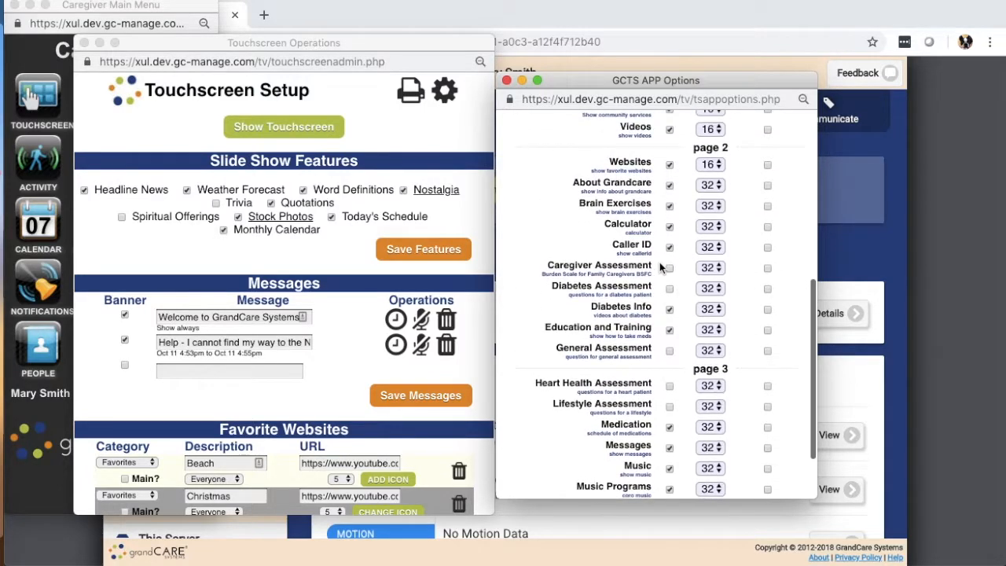
scroll(659, 261, "down", 5)
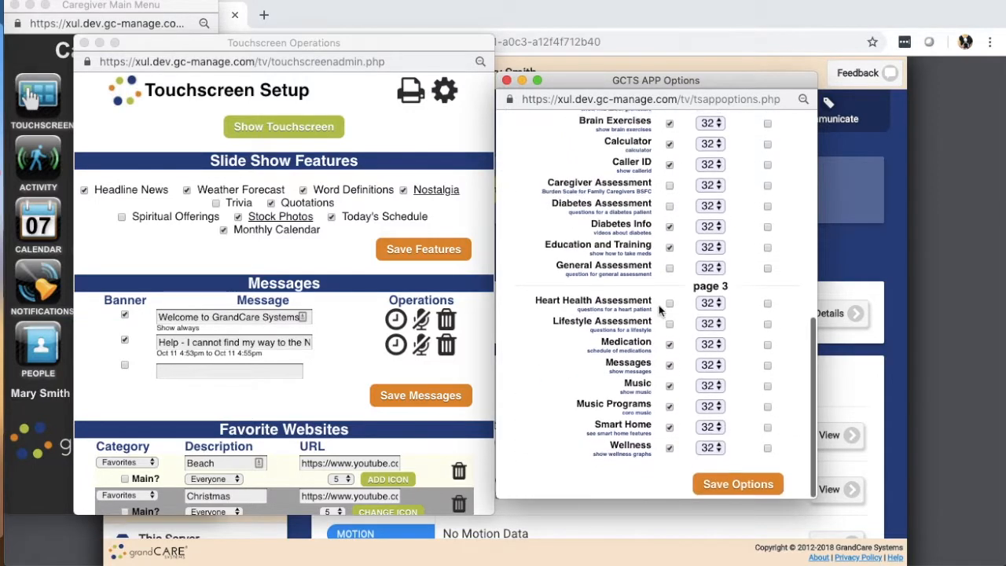
left_click(735, 485)
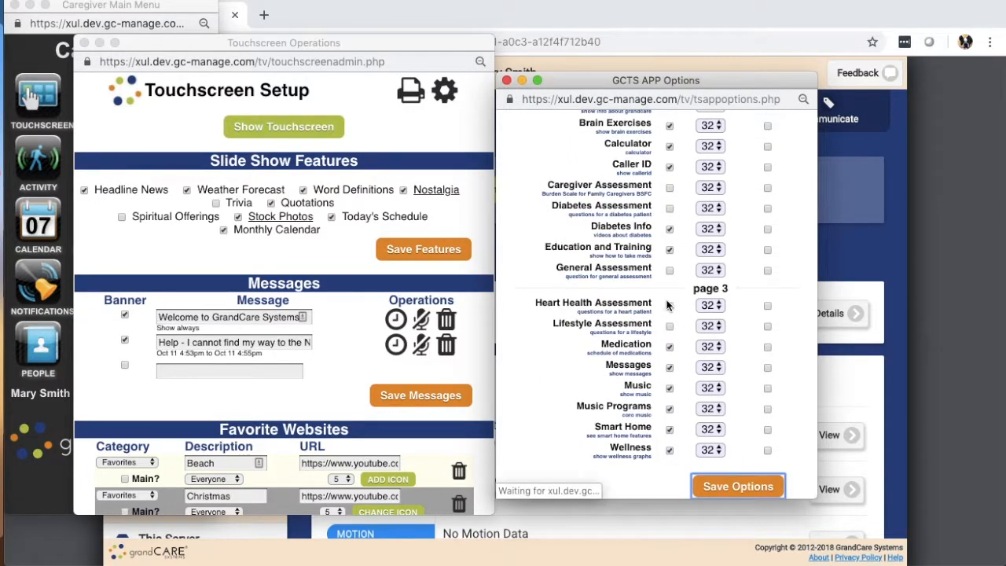
- Raise the Wellness app's priority above Talking Dog, save the app options, and close the app options and Touchscreen Setup windows
scroll(566, 271, "down", 3)
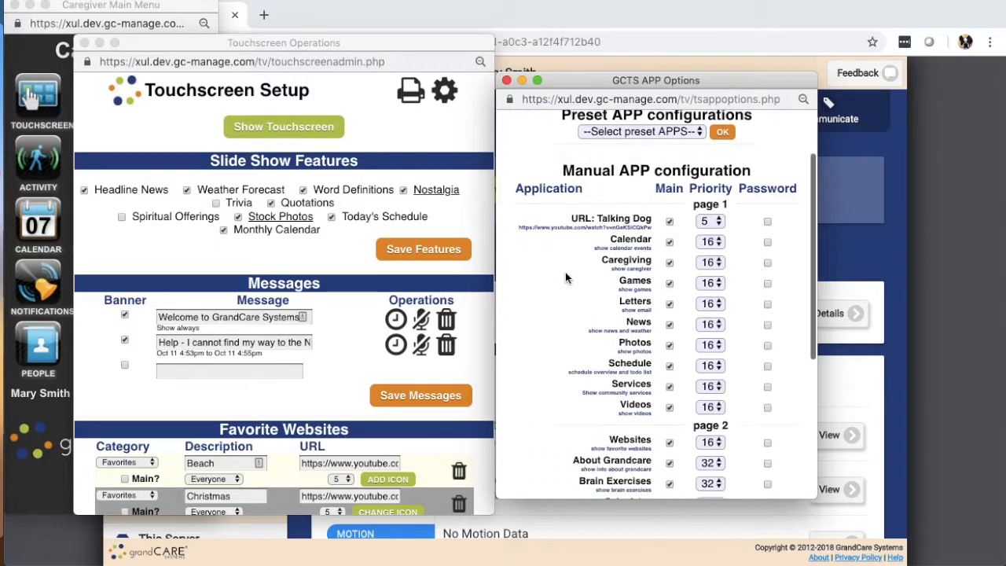
scroll(566, 269, "down", 4)
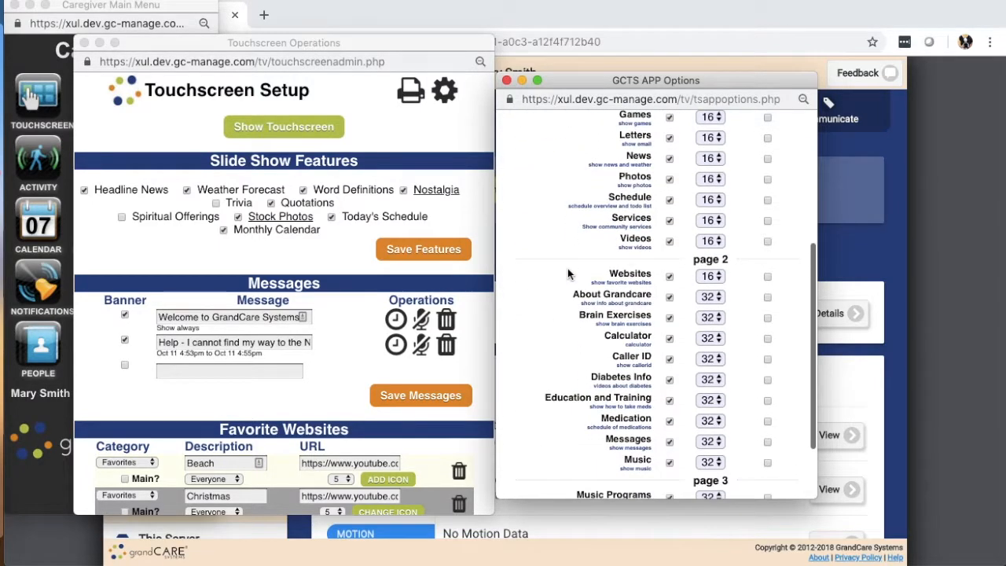
scroll(561, 268, "down", 2)
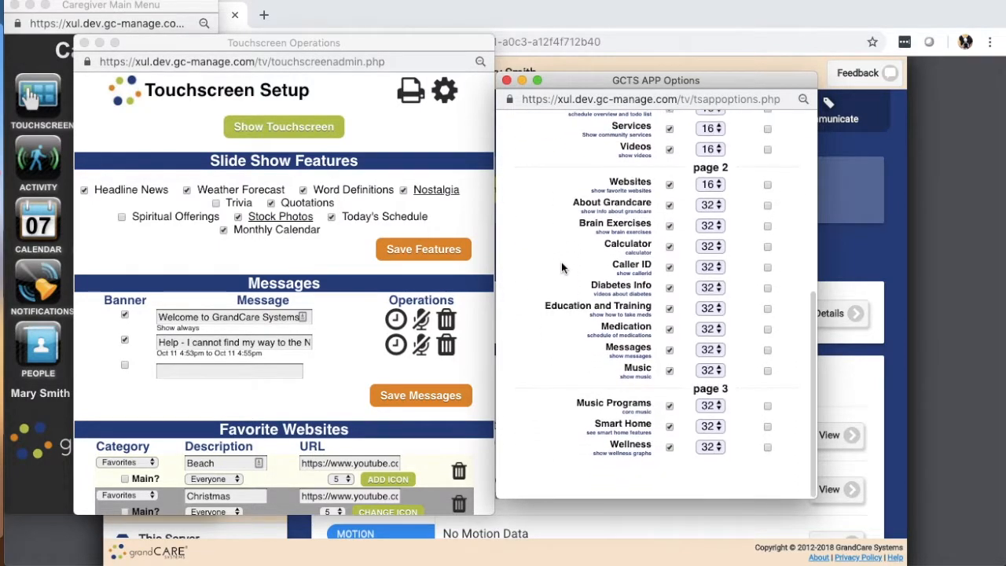
scroll(565, 268, "up", 9)
scroll(565, 268, "down", 9)
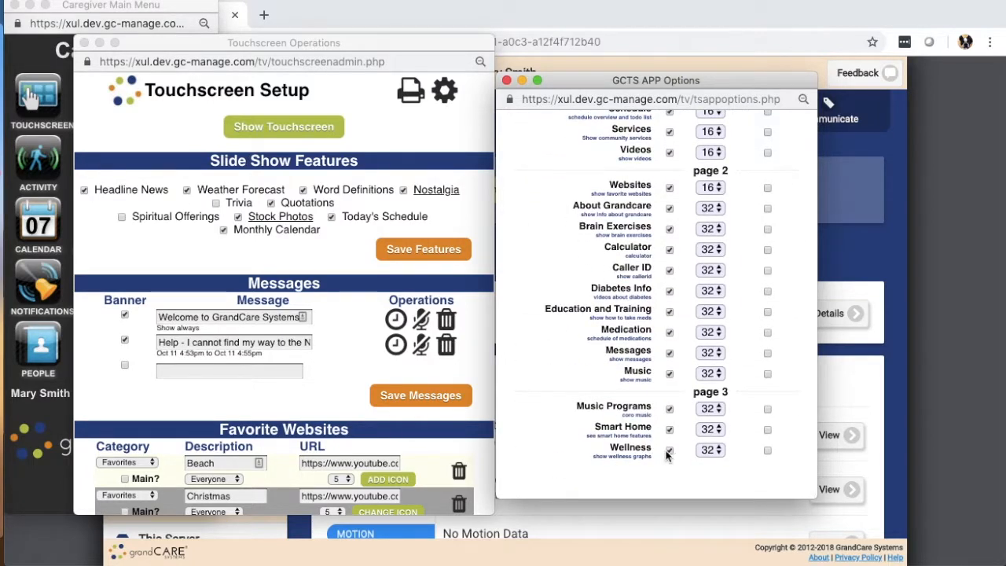
left_click(710, 449)
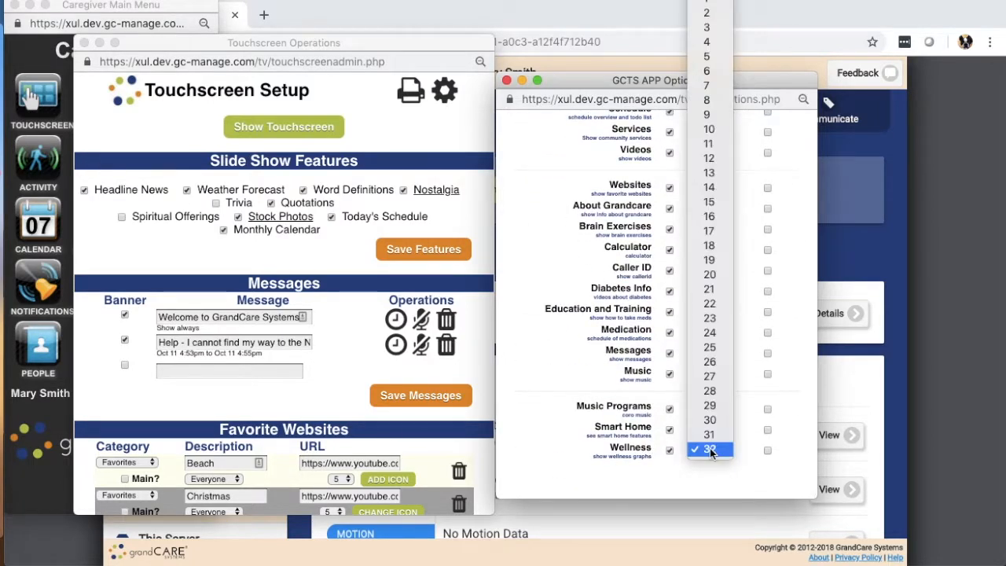
left_click(706, 8)
scroll(573, 224, "up", 9)
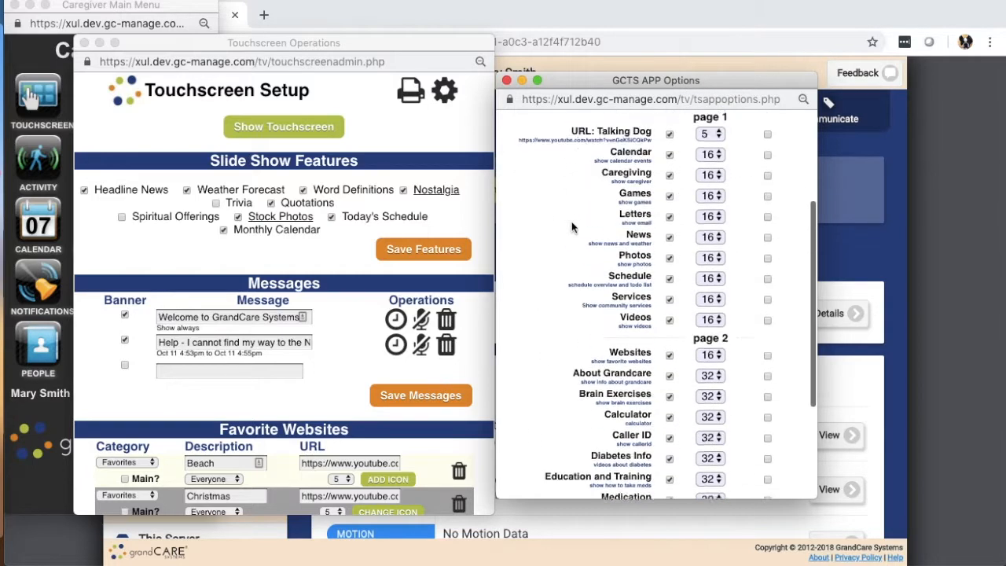
scroll(585, 230, "down", 9)
left_click(735, 487)
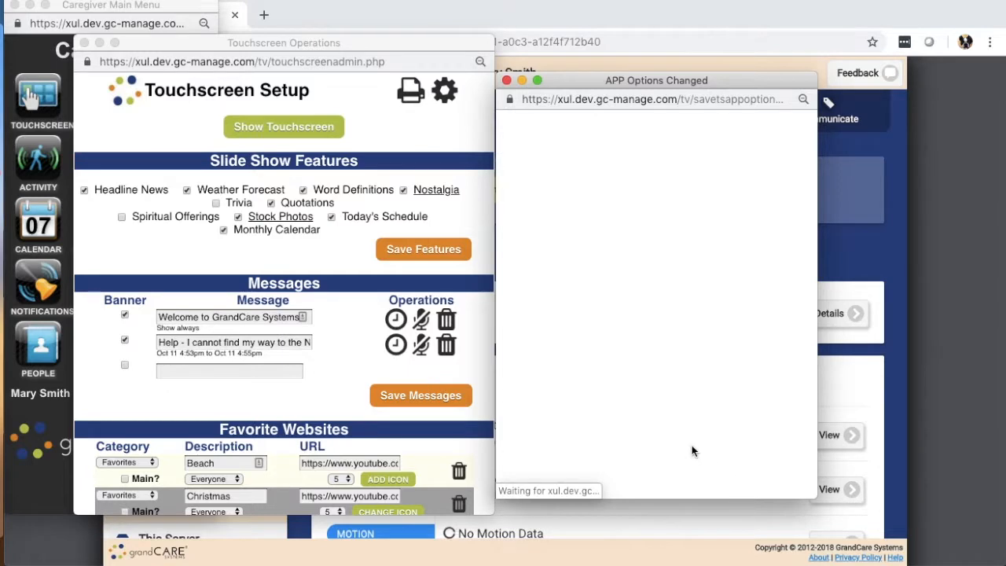
left_click(507, 81)
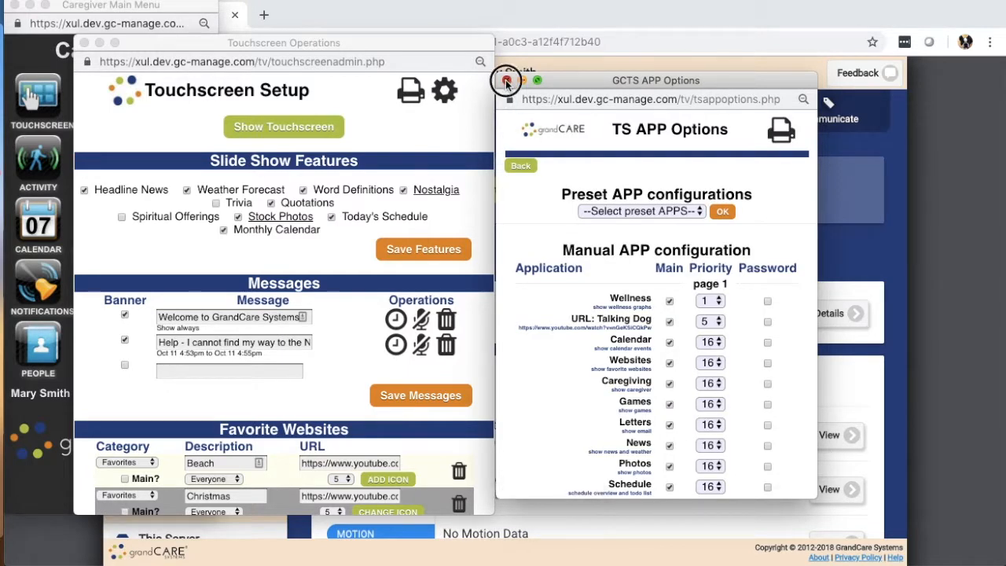
left_click(85, 44)
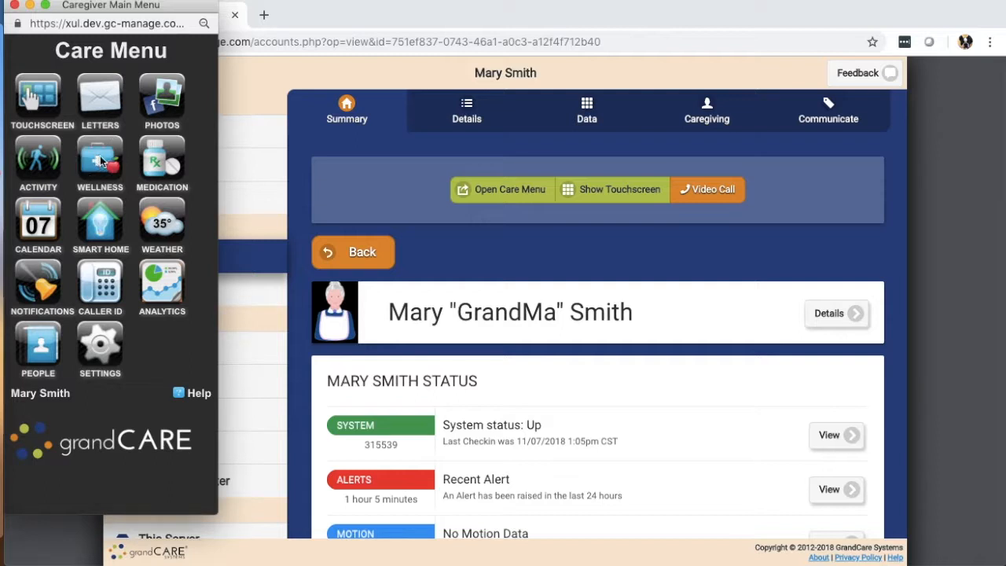
- Review the "Always show assessments in Wellness app" setting in the Wellness options, and close the wellness and Care Menu windows
left_click(100, 162)
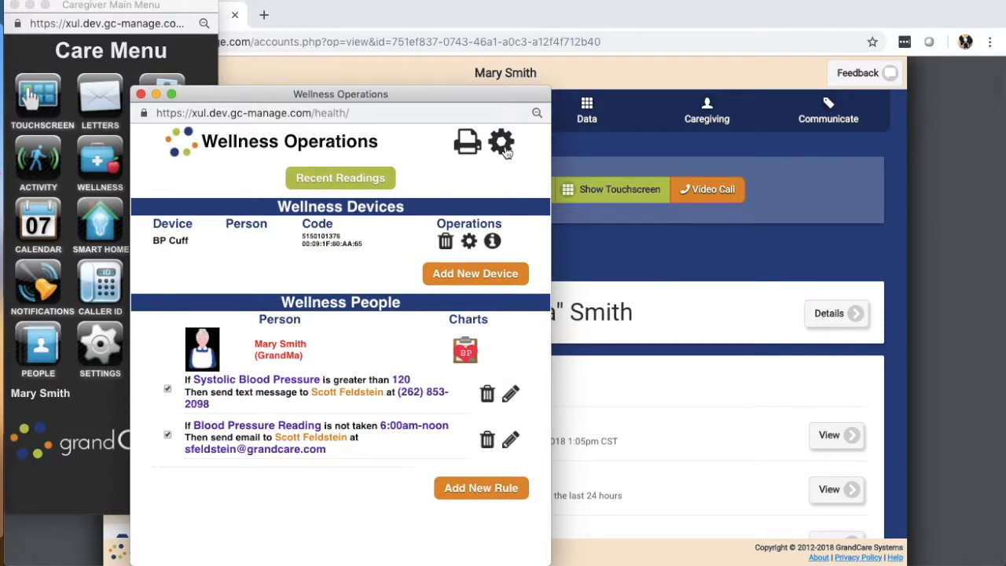
left_click(499, 150)
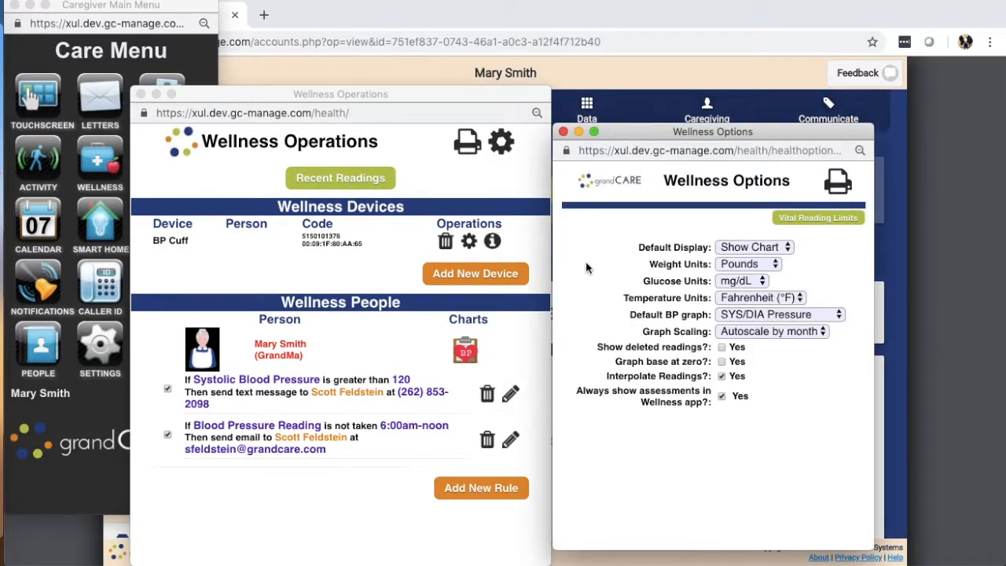
left_click_drag(626, 390, 716, 409)
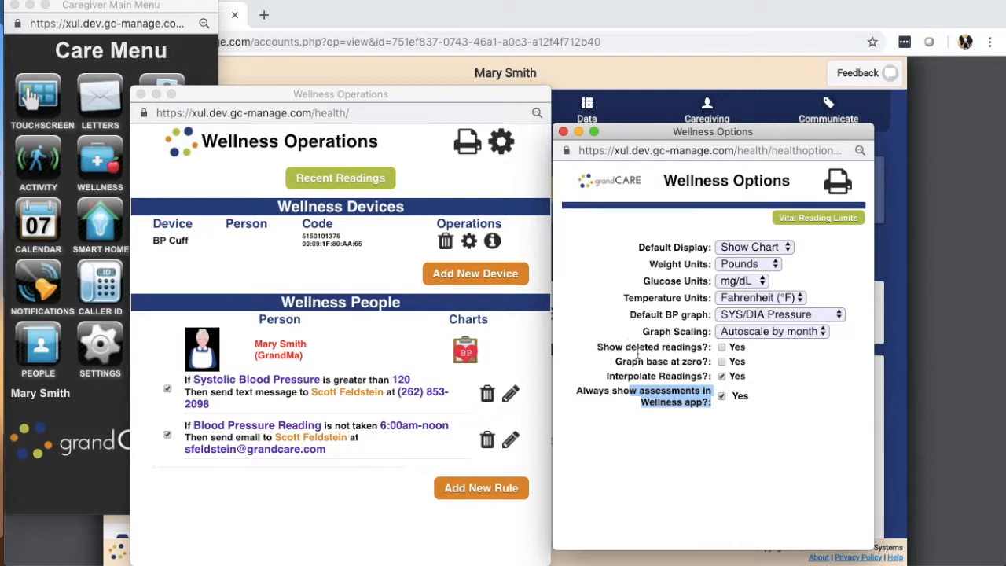
left_click(563, 131)
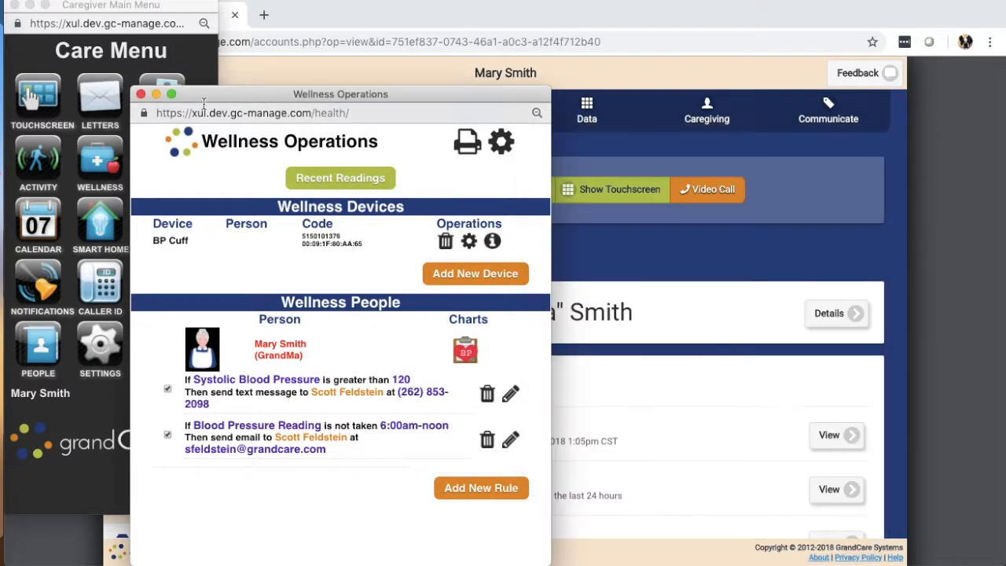
left_click(141, 94)
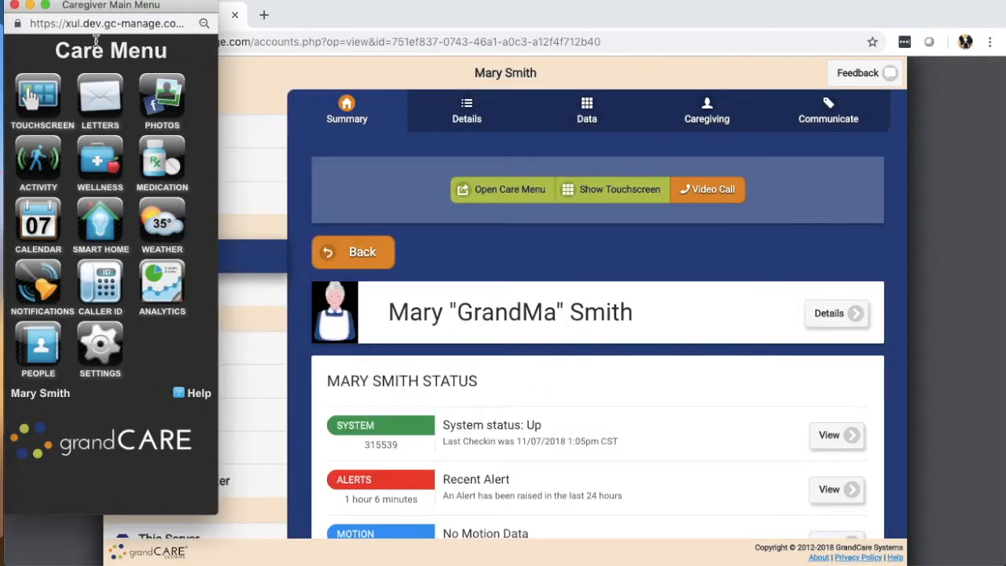
left_click(13, 6)
- Refresh the resident touchscreen's main menu by way of the slide show, and open Assessment inside the Wellness app
key("ctrl+Right")
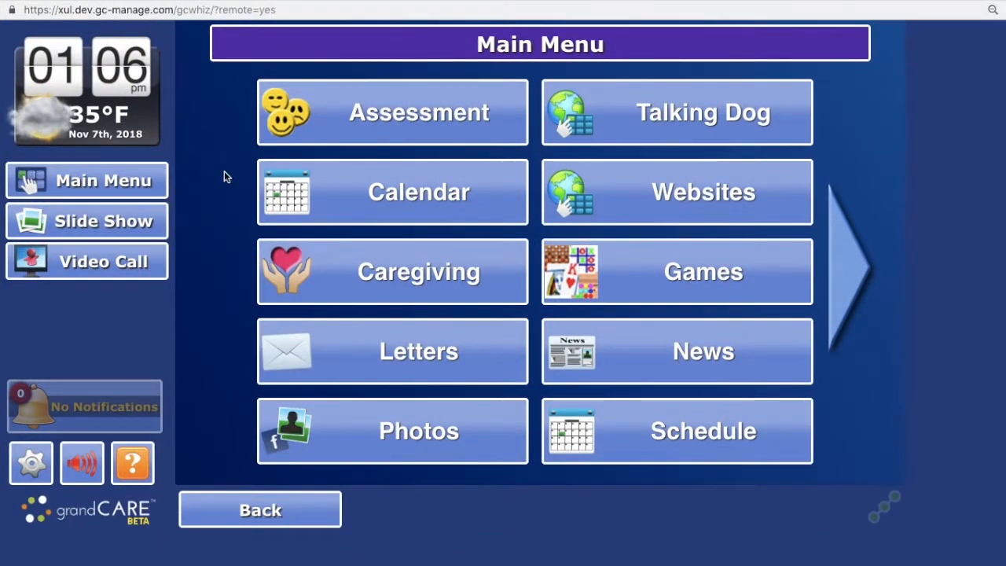
left_click(101, 218)
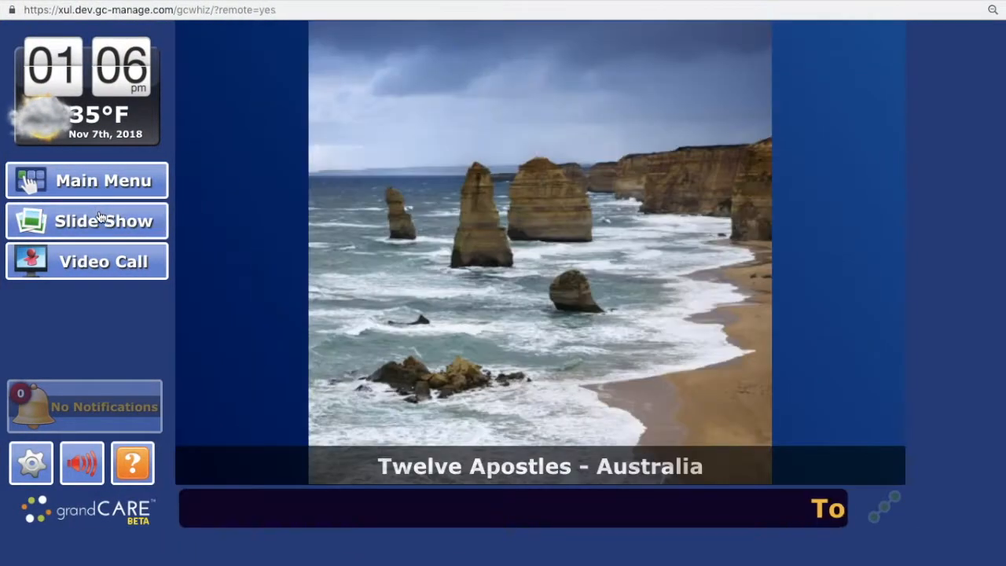
left_click(86, 184)
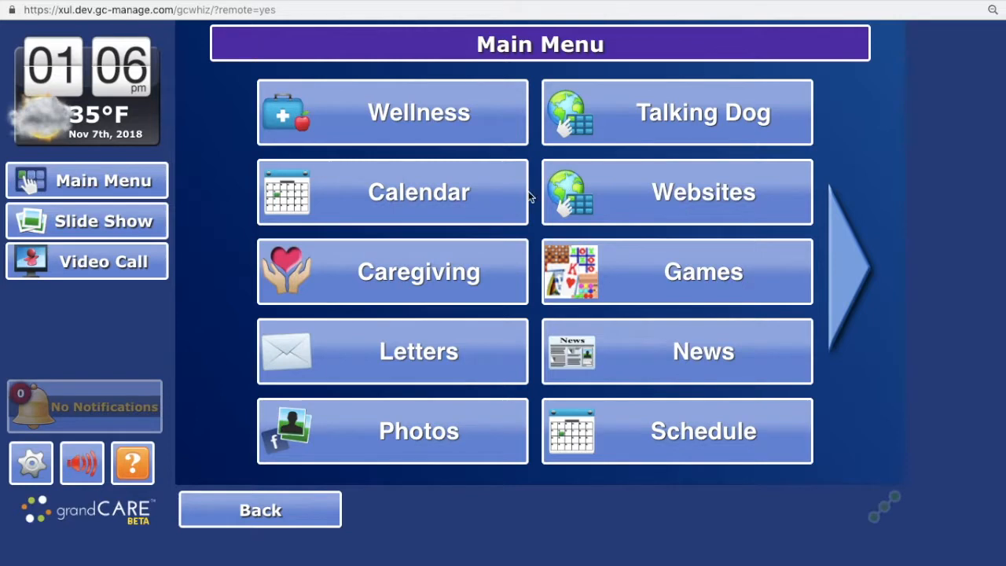
left_click(400, 119)
left_click(403, 119)
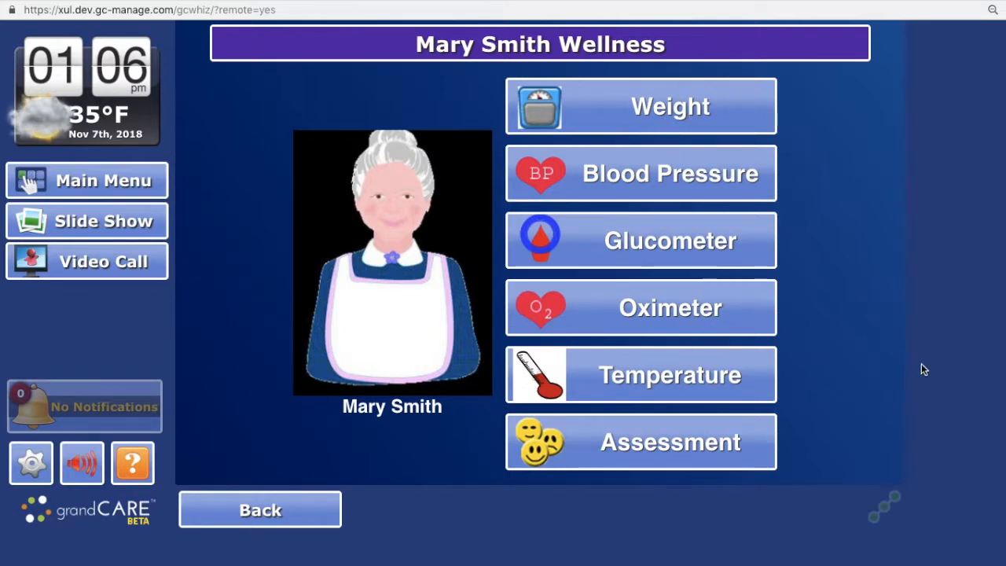
left_click(659, 447)
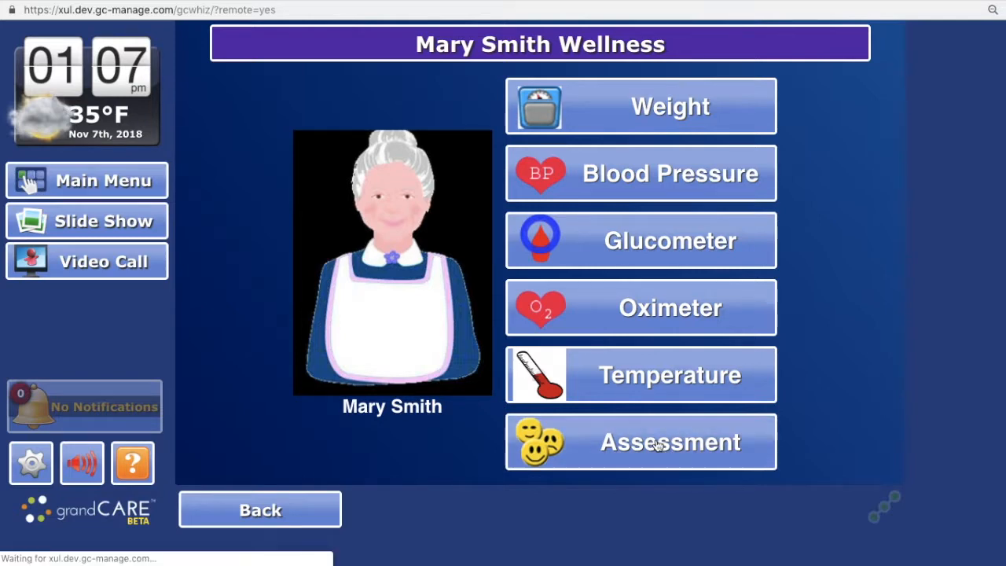